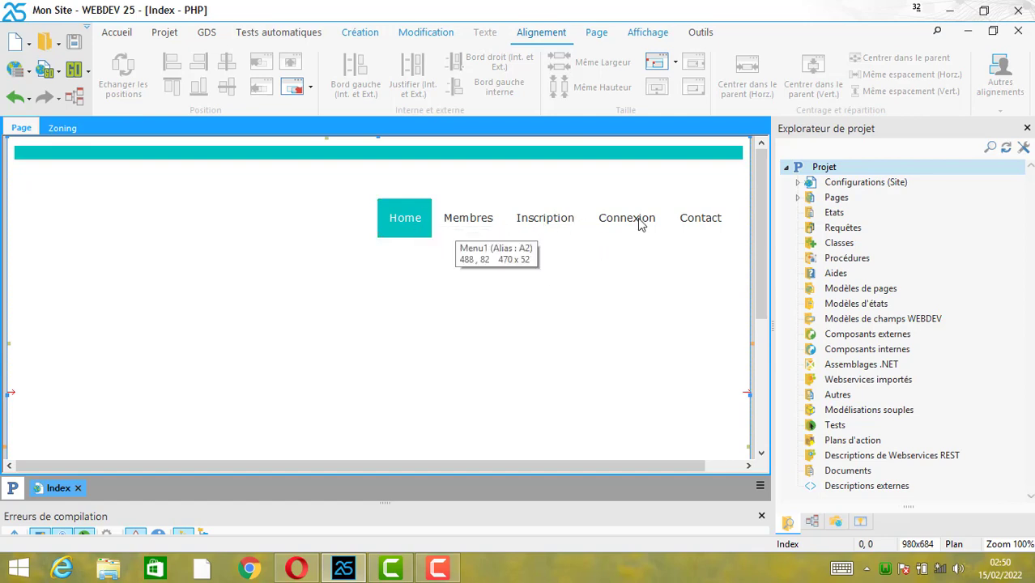
Step: Check the current Index page in Opera, and in WEBDEV place a new cell below the menu, near the page's left margin
{"action": "left_click", "coordinate": [309, 567]}
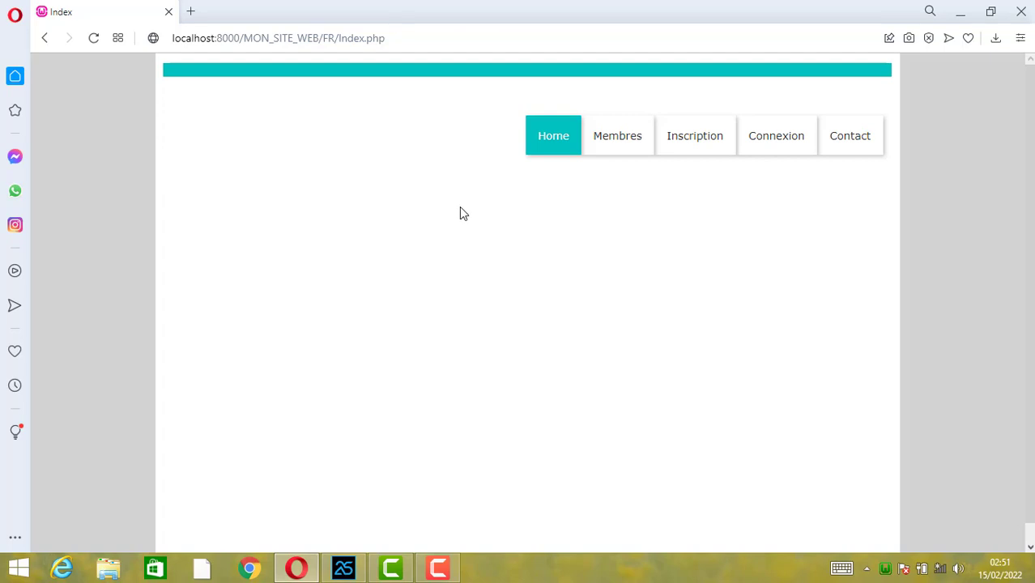
{"action": "left_click", "coordinate": [344, 568]}
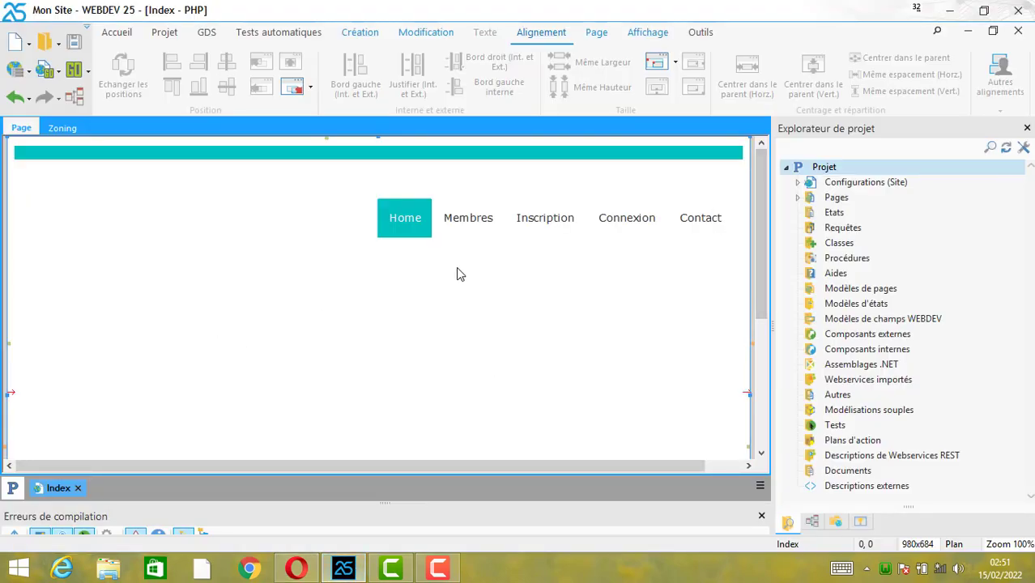
{"action": "left_click", "coordinate": [361, 32]}
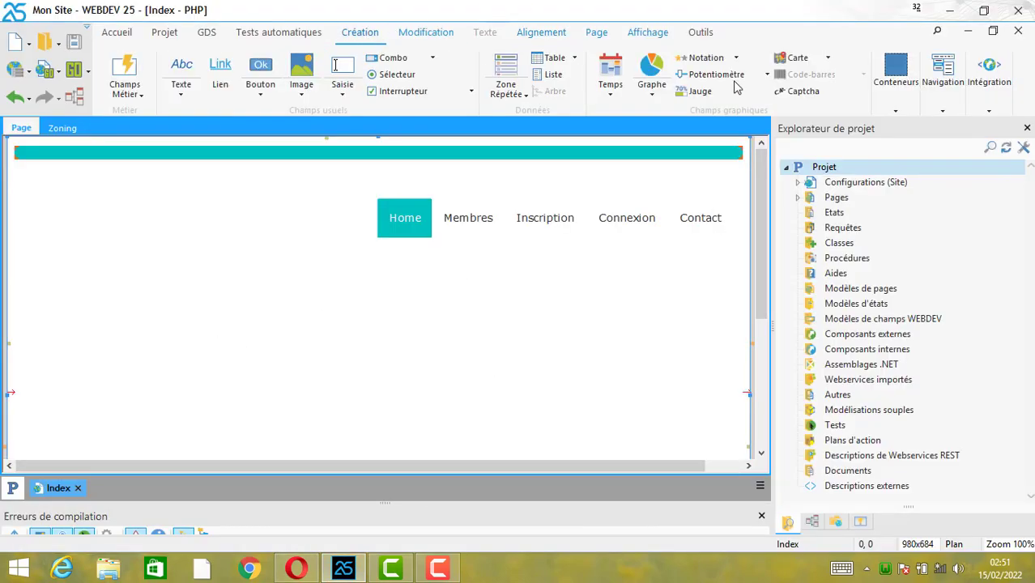
{"action": "left_click", "coordinate": [899, 107]}
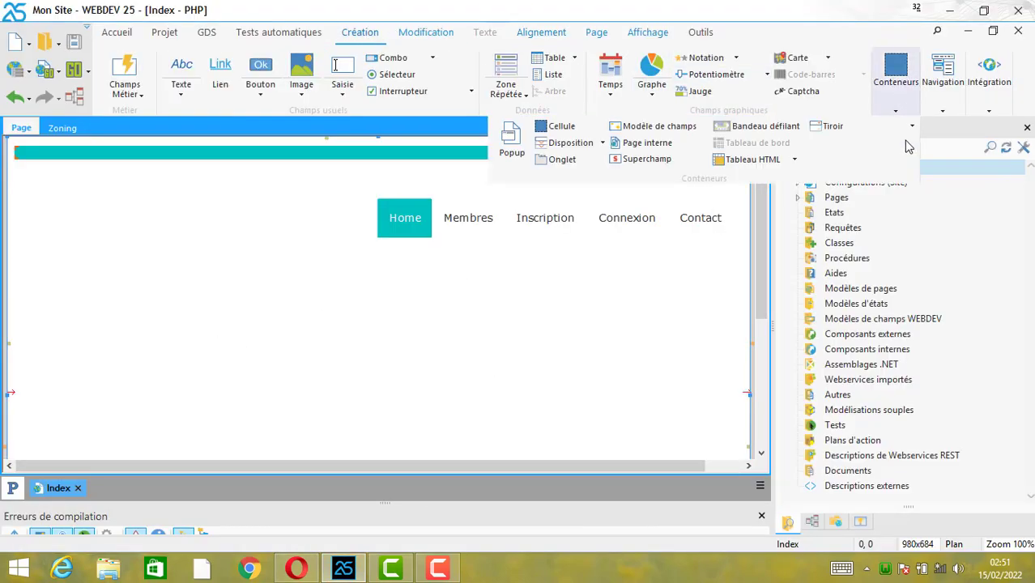
{"action": "left_click", "coordinate": [578, 134]}
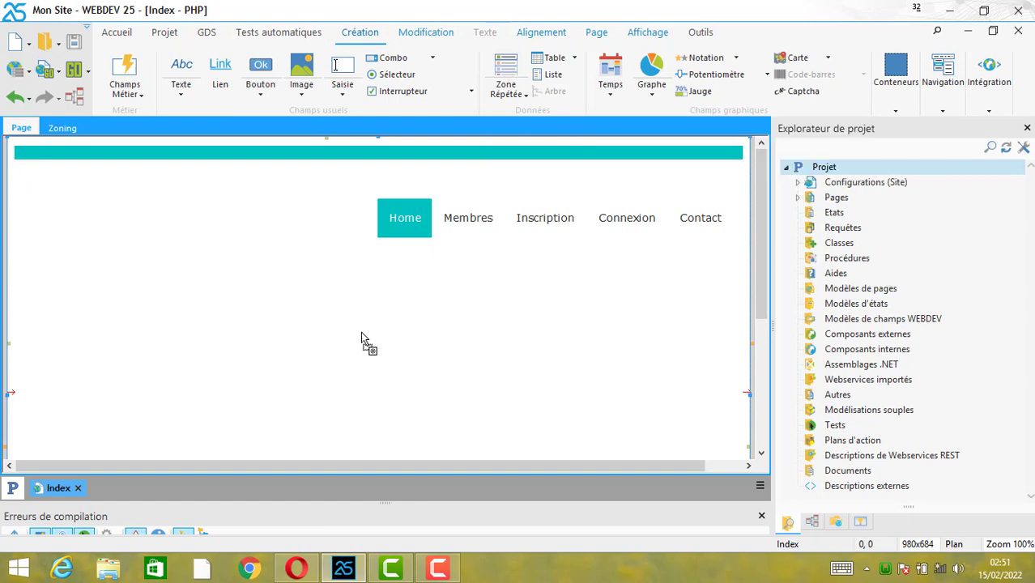
{"action": "left_click", "coordinate": [87, 308]}
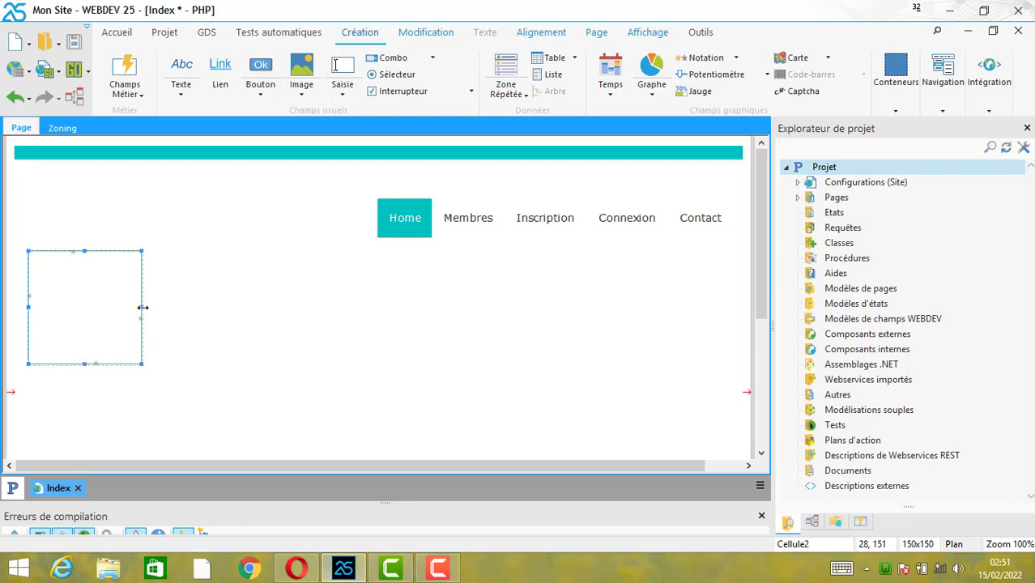
Step: Widen the new cell to about 930 pixels and centre it horizontally in the page
{"action": "left_click_drag", "start_coordinate": [600, 308], "coordinate": [737, 309]}
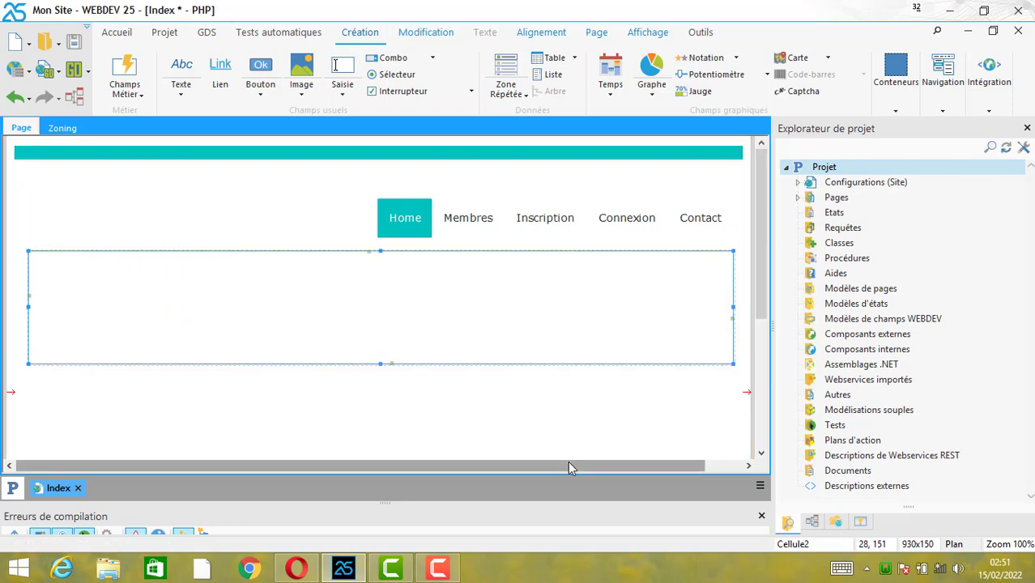
{"action": "left_click_drag", "start_coordinate": [567, 465], "coordinate": [644, 468]}
{"action": "left_click_drag", "start_coordinate": [552, 466], "coordinate": [511, 466]}
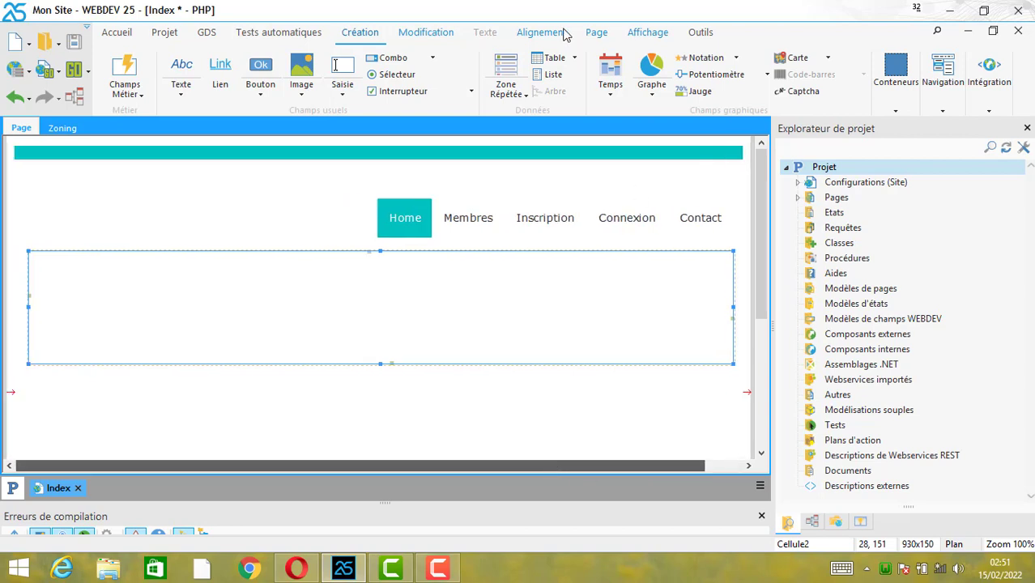
{"action": "left_click", "coordinate": [540, 33]}
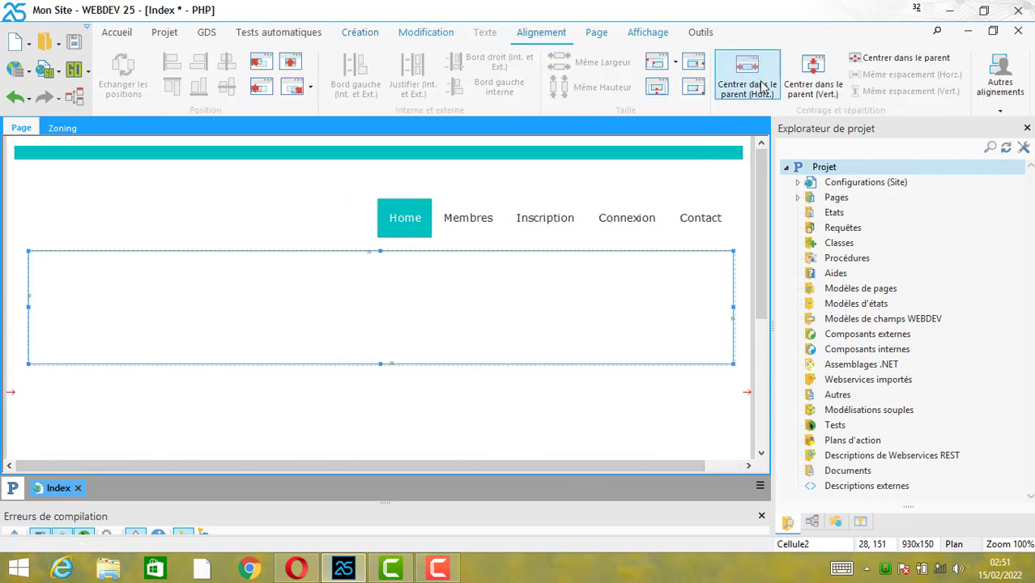
{"action": "left_click", "coordinate": [746, 79]}
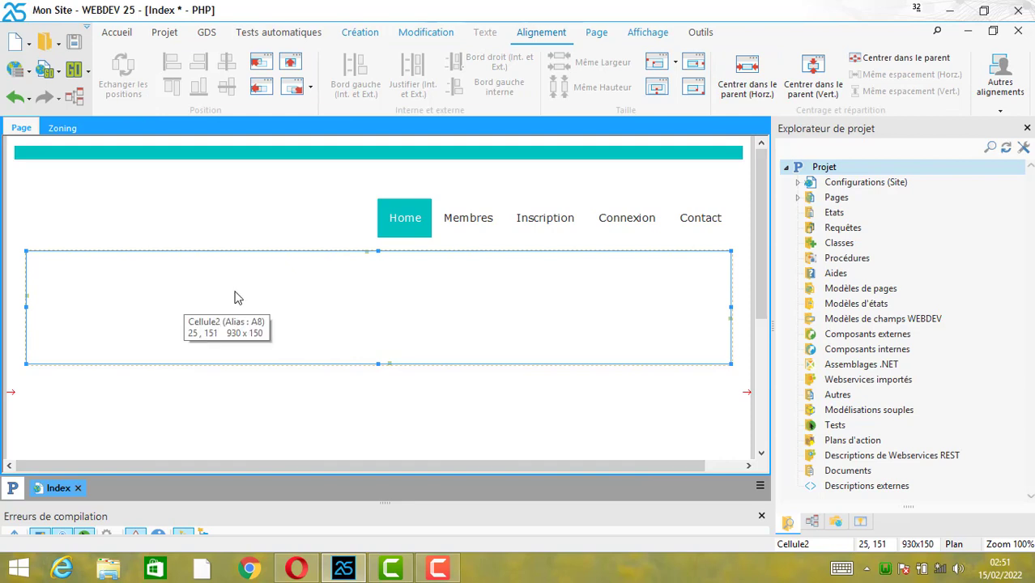
Step: Switch the cell's frame/background style to Style CSS and set its background colour to Cyan foncé
{"action": "right_click", "coordinate": [315, 295]}
{"action": "left_click", "coordinate": [360, 149]}
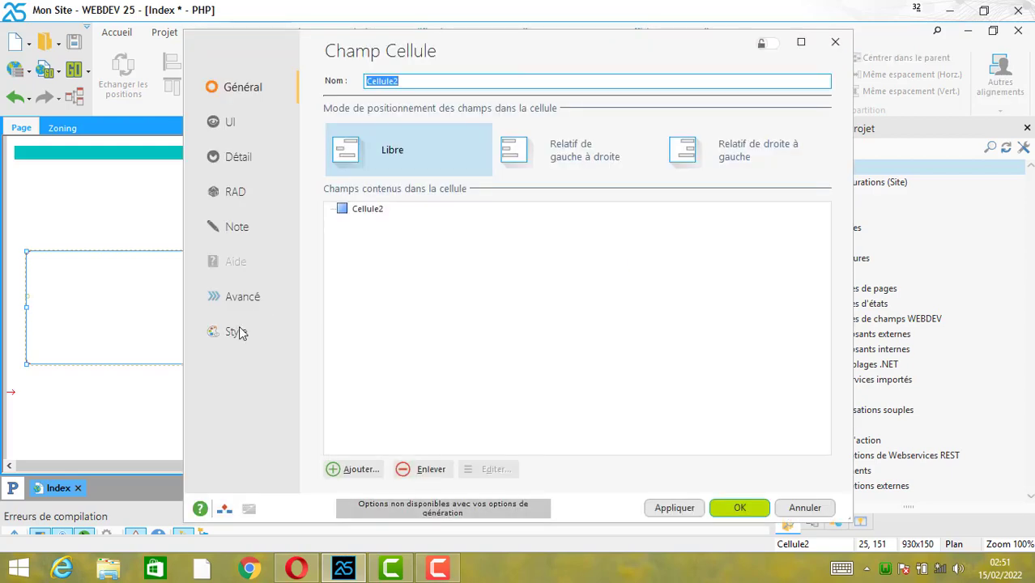
{"action": "left_click", "coordinate": [239, 332]}
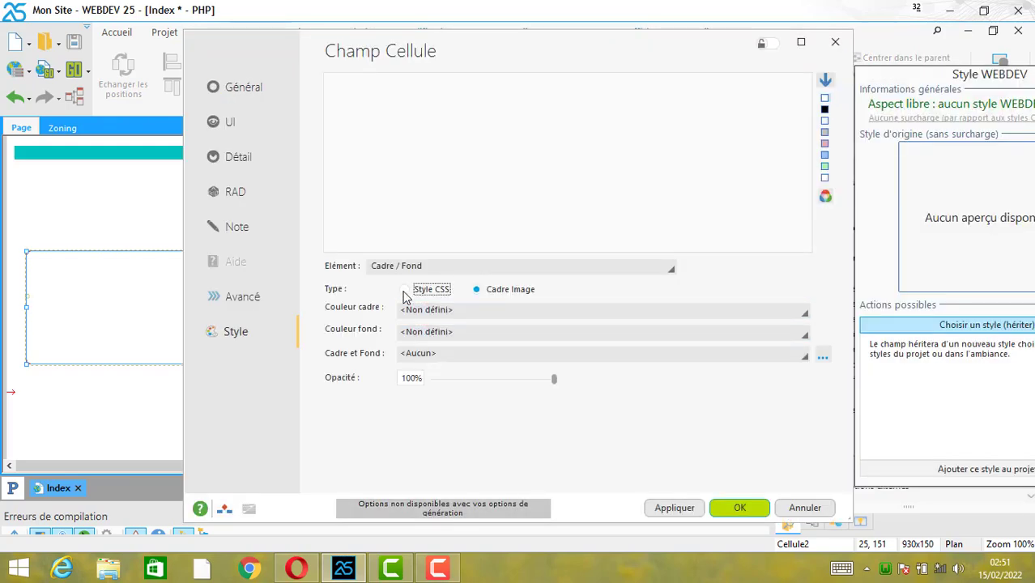
{"action": "left_click", "coordinate": [403, 292]}
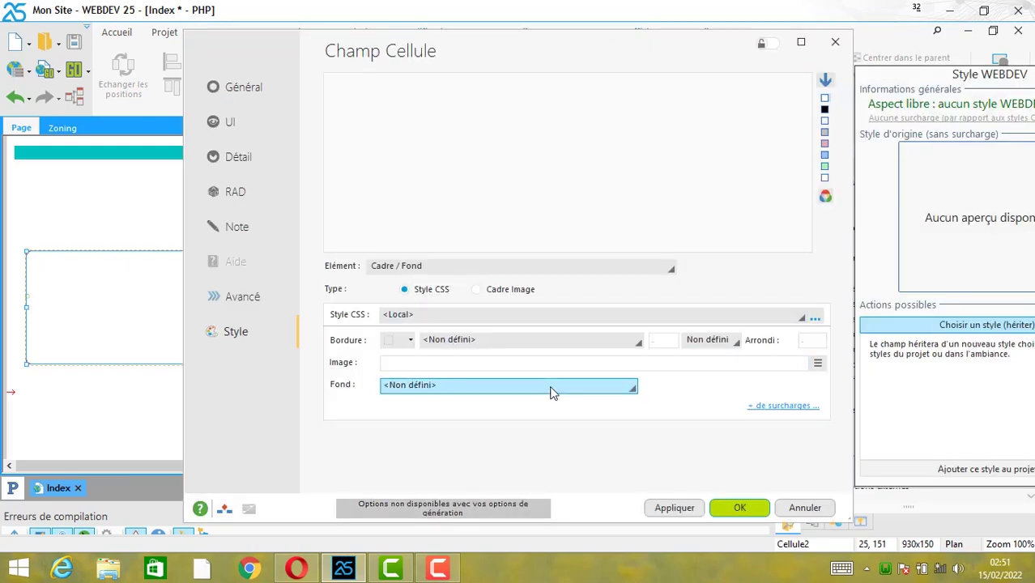
{"action": "left_click", "coordinate": [808, 181]}
{"action": "left_click", "coordinate": [677, 509]}
{"action": "left_click", "coordinate": [737, 507]}
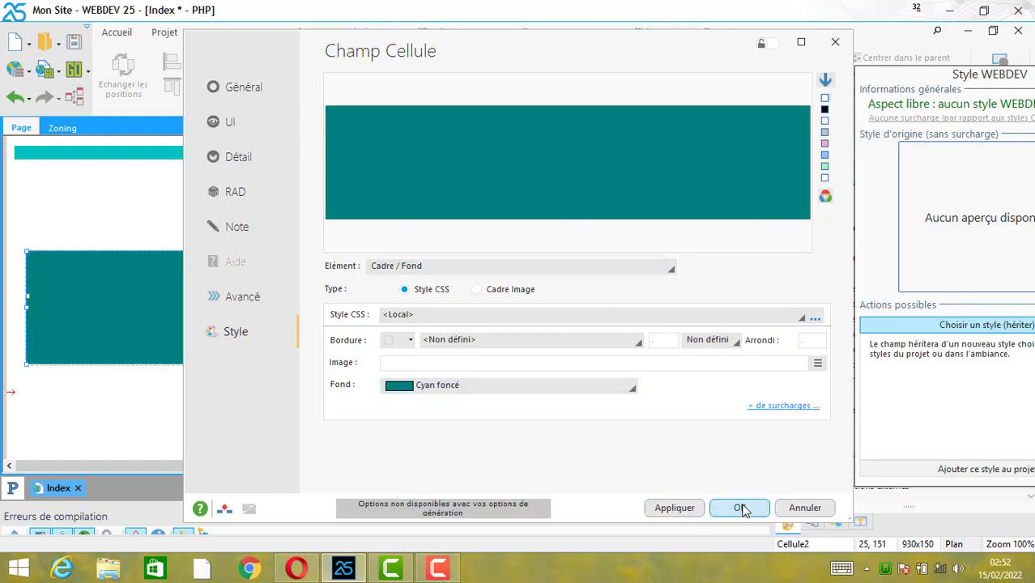
Step: Save the Index page and reload it in Opera to check the coloured cell
{"action": "left_click", "coordinate": [73, 45]}
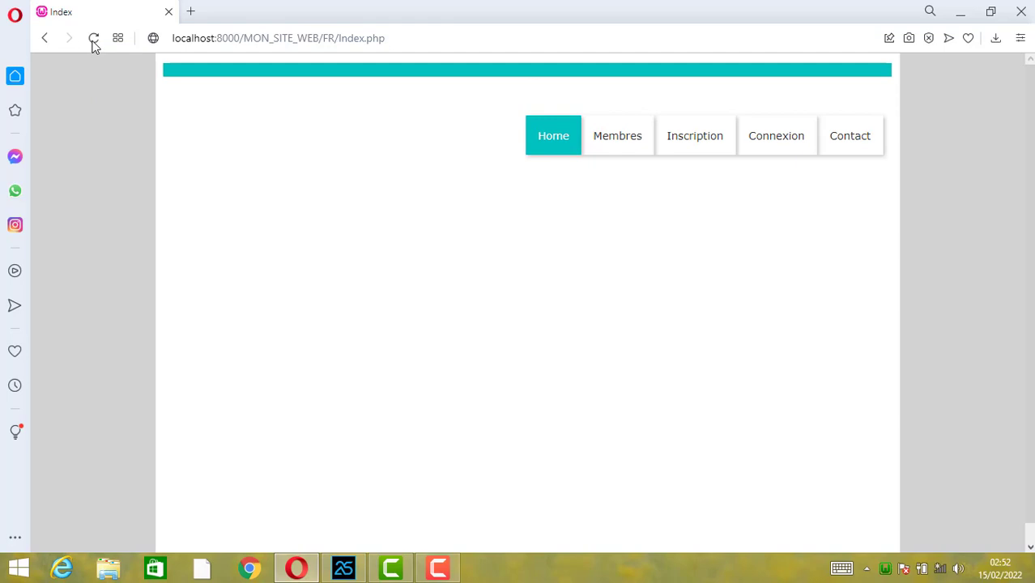
{"action": "left_click", "coordinate": [93, 41]}
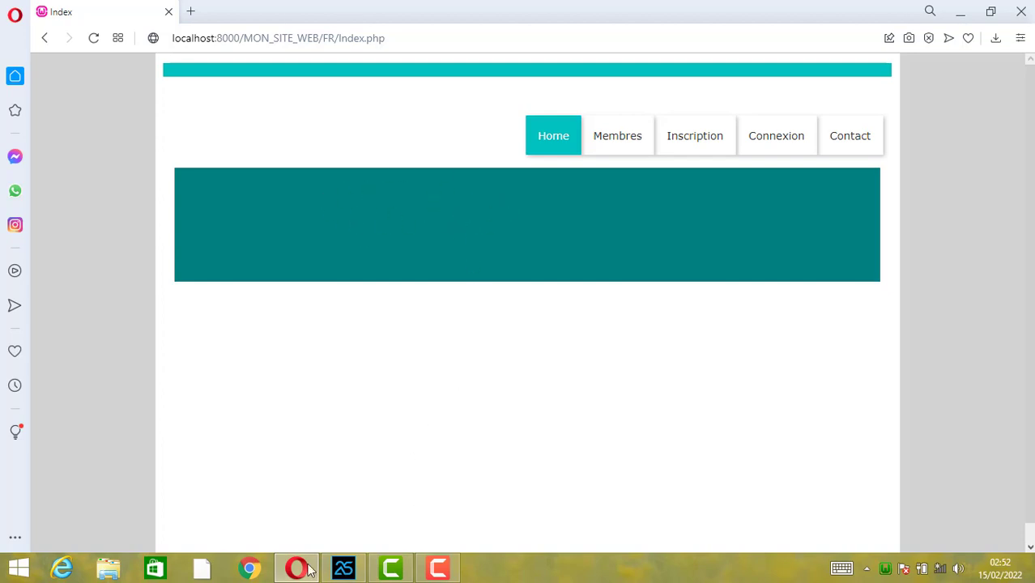
Step: Back in WEBDEV, place a text field inside the teal cell and set its caption to "Bienvenue sur mon site !"
{"action": "left_click", "coordinate": [342, 568]}
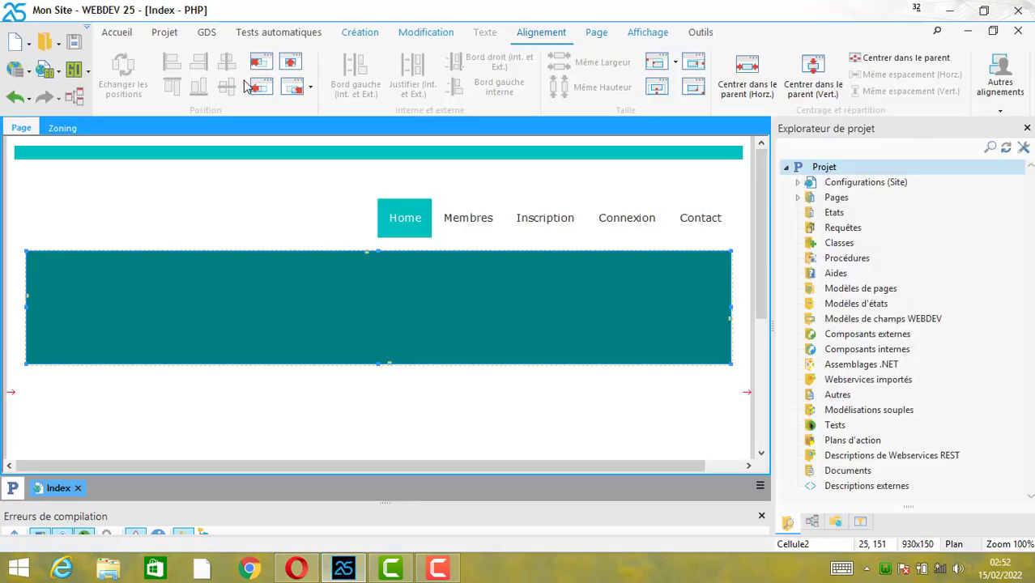
{"action": "left_click", "coordinate": [354, 33]}
{"action": "left_click", "coordinate": [182, 73]}
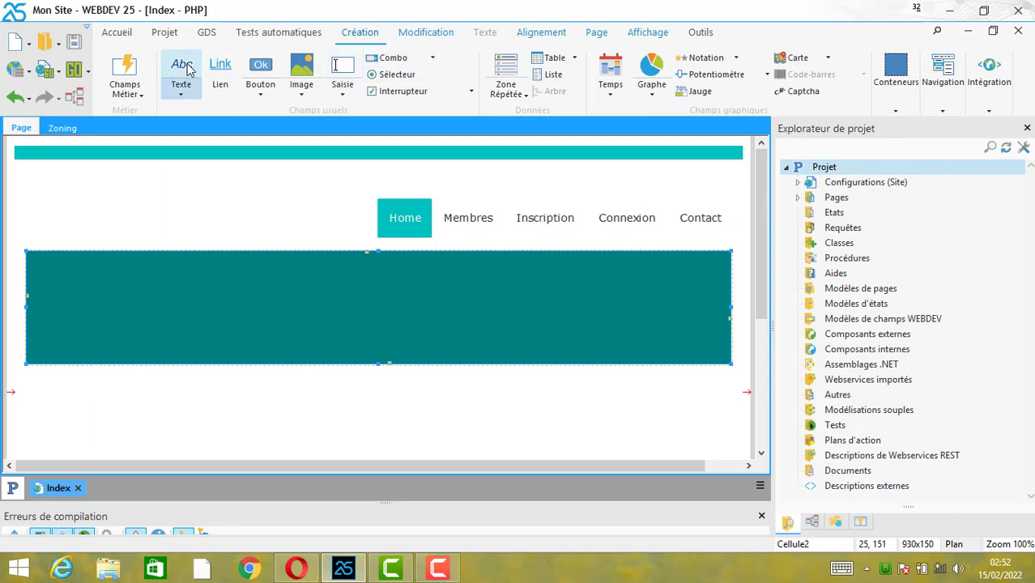
{"action": "left_click", "coordinate": [377, 298]}
{"action": "right_click", "coordinate": [396, 299]}
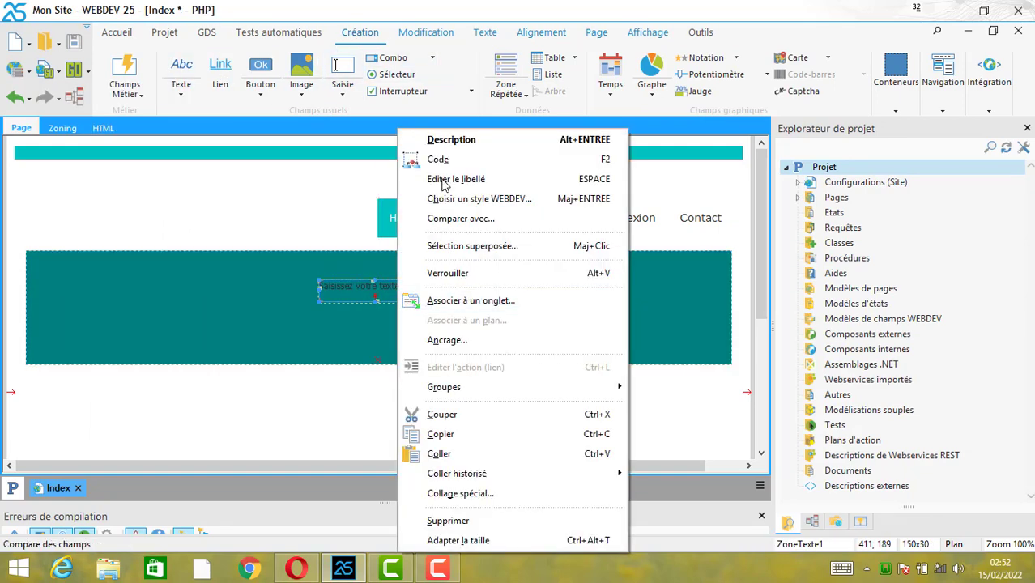
{"action": "left_click", "coordinate": [453, 179]}
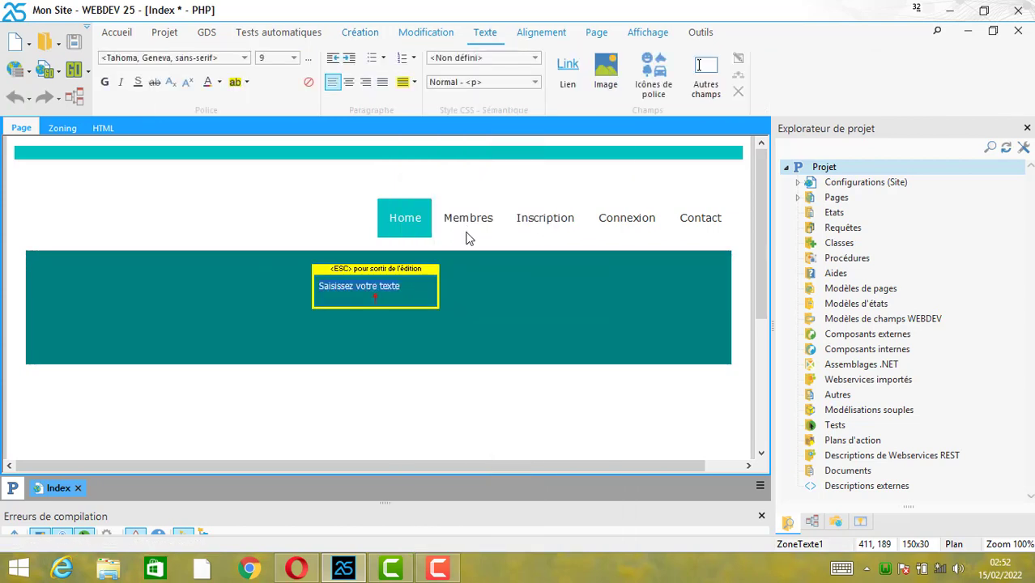
{"action": "type", "text": "Bienvenue sur mon site !"}
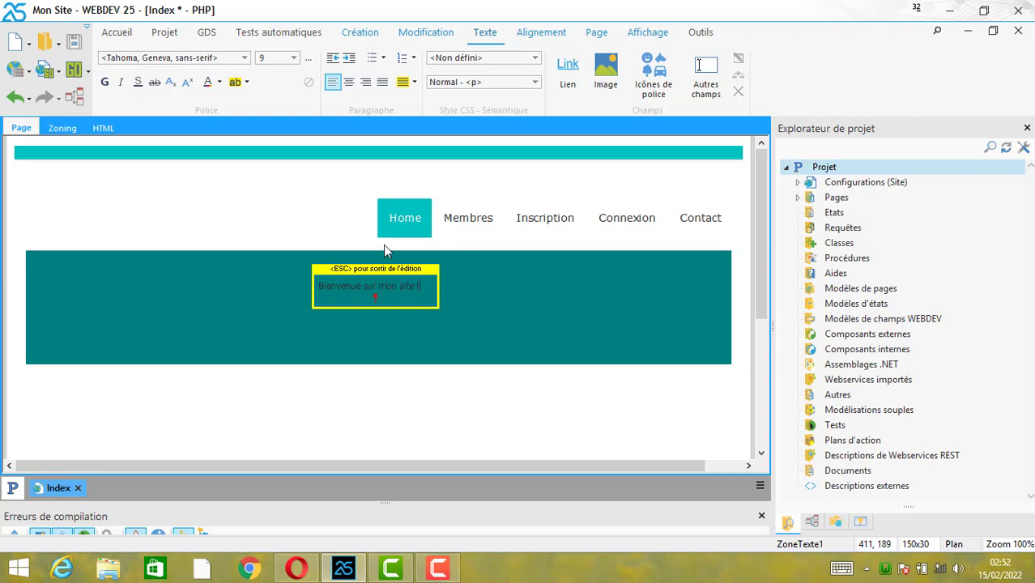
Step: Format the whole welcome text in size 28 with the 'Lucida Console', Monaco, monospace font
{"action": "key", "text": "ctrl+a"}
{"action": "left_click", "coordinate": [243, 59]}
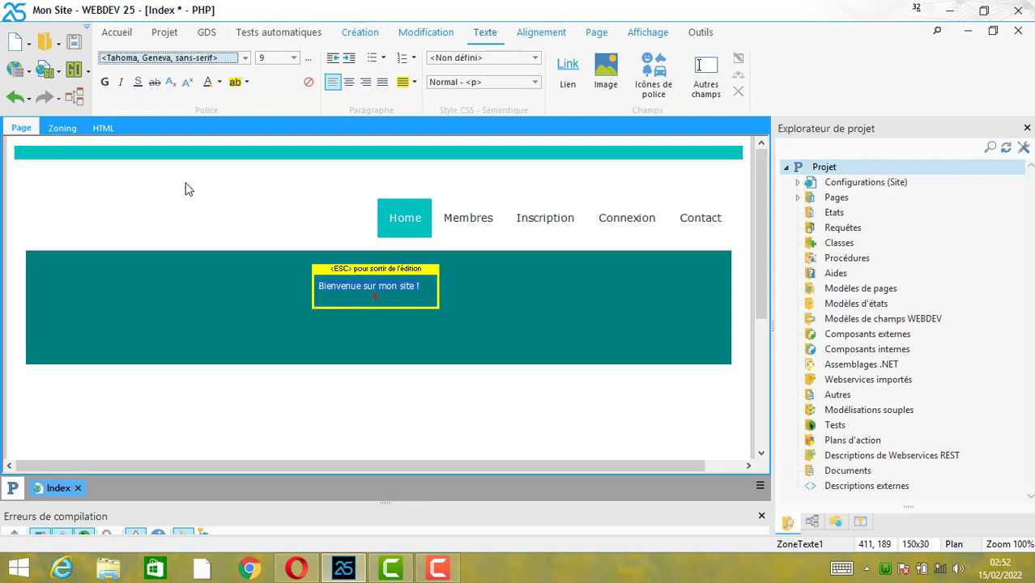
{"action": "left_click", "coordinate": [292, 63]}
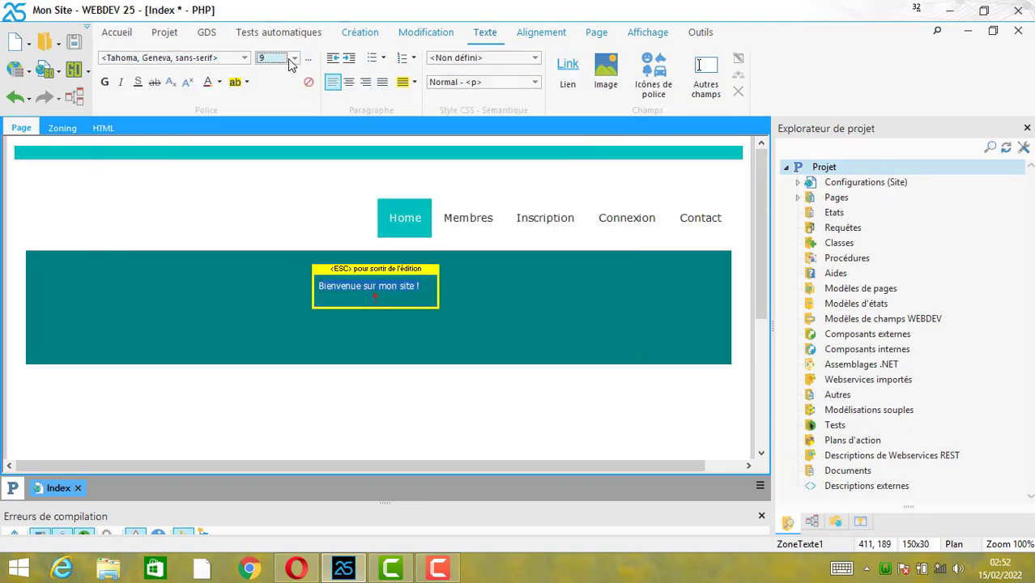
{"action": "left_click", "coordinate": [292, 59]}
{"action": "left_click", "coordinate": [351, 314]}
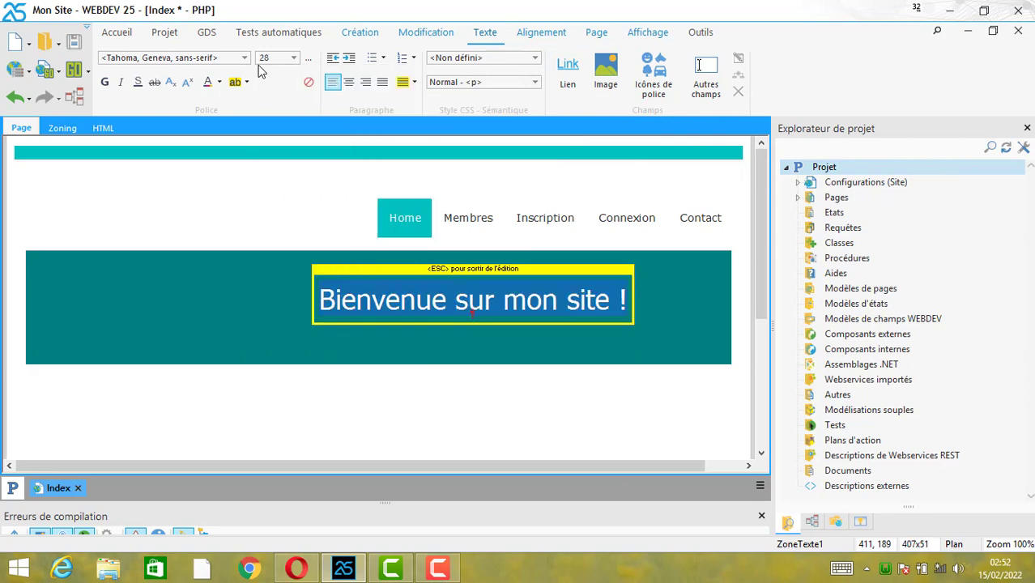
{"action": "left_click", "coordinate": [245, 61]}
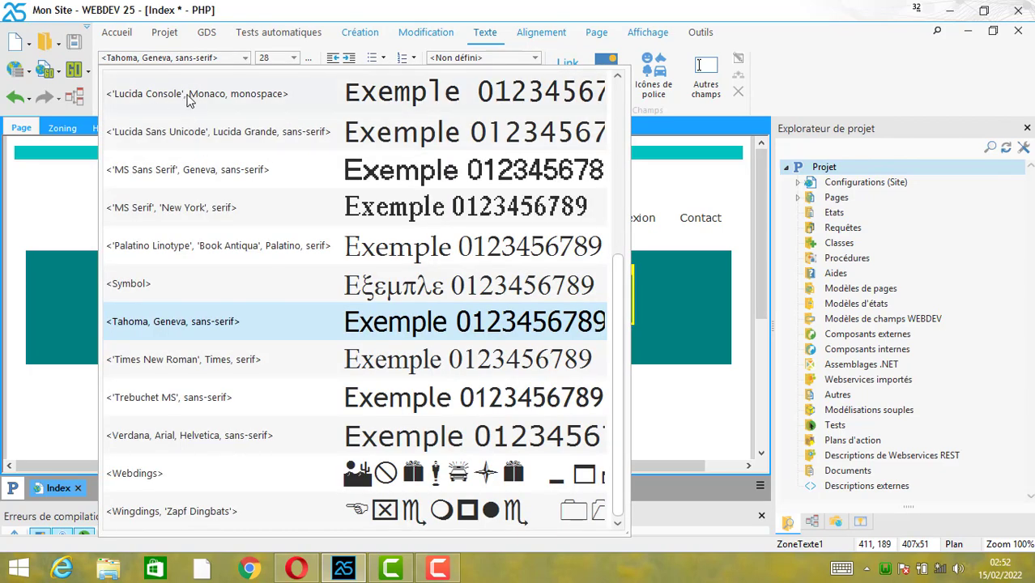
{"action": "left_click", "coordinate": [239, 96]}
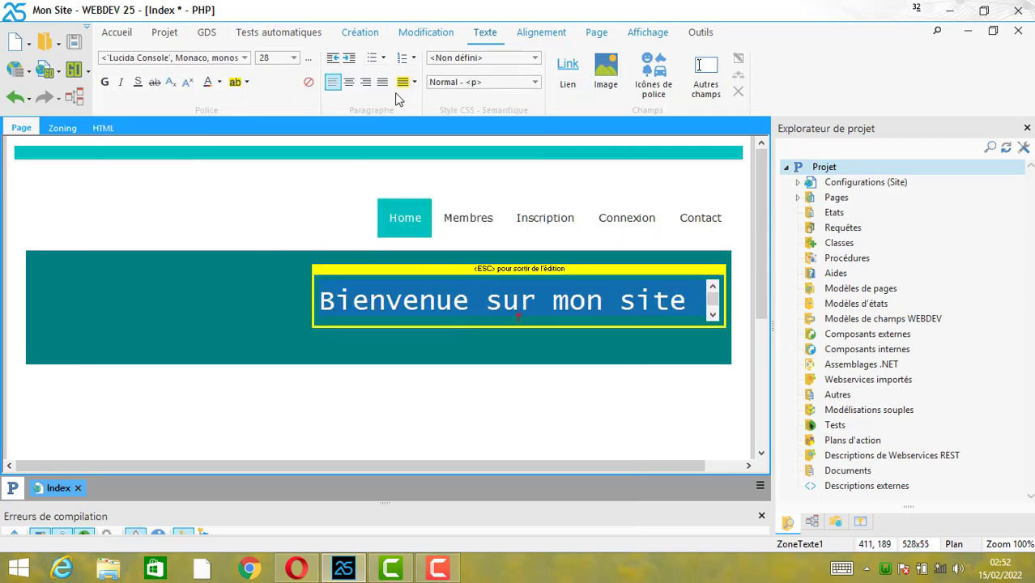
Step: Centre-align the welcome text, colour it white and finish editing the caption
{"action": "left_click", "coordinate": [349, 82]}
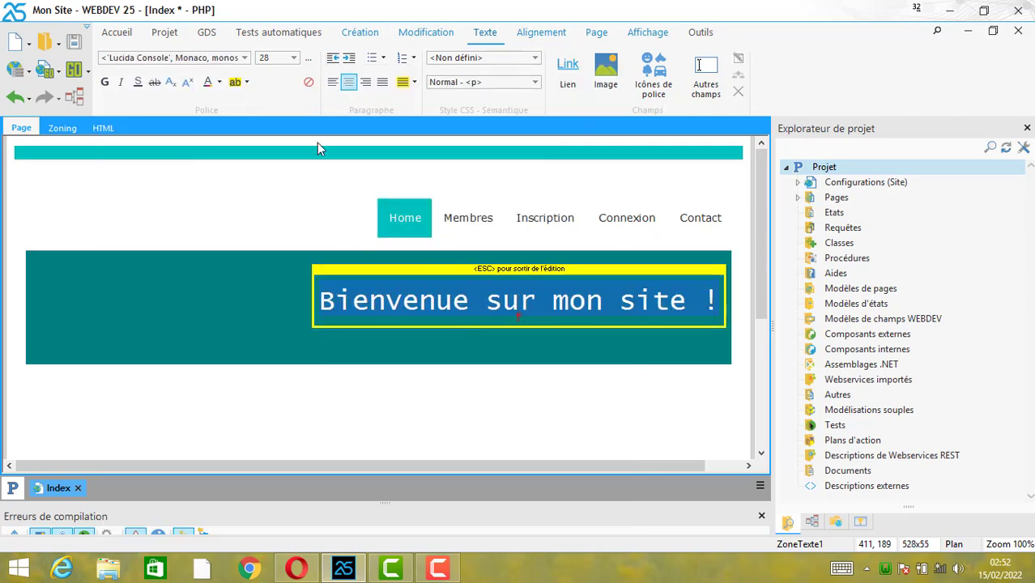
{"action": "left_click", "coordinate": [219, 82]}
{"action": "left_click", "coordinate": [451, 148]}
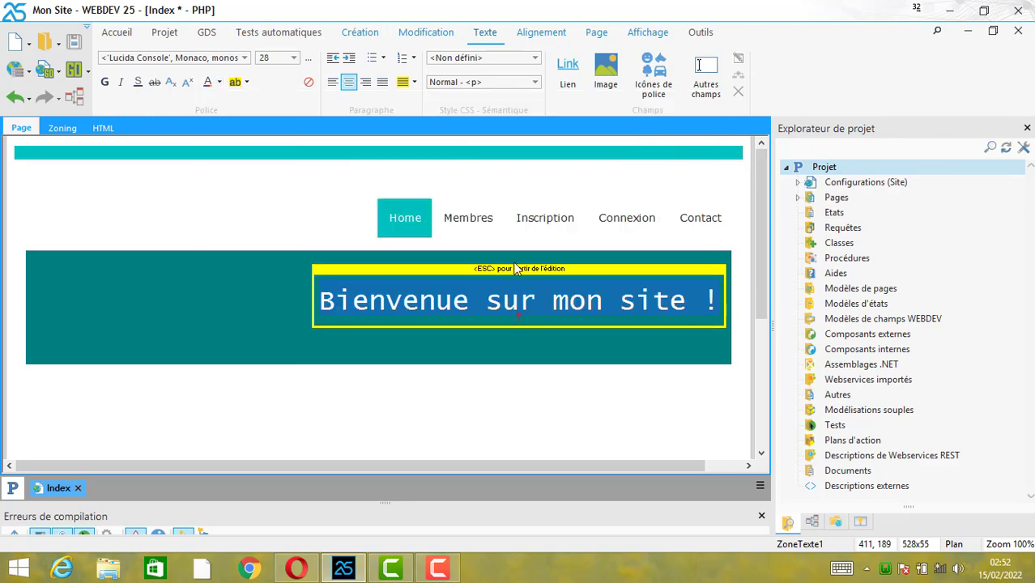
{"action": "key", "text": "Escape"}
Step: Move the welcome text to the middle of the teal cell and centre it horizontally in its parent
{"action": "left_click", "coordinate": [484, 314]}
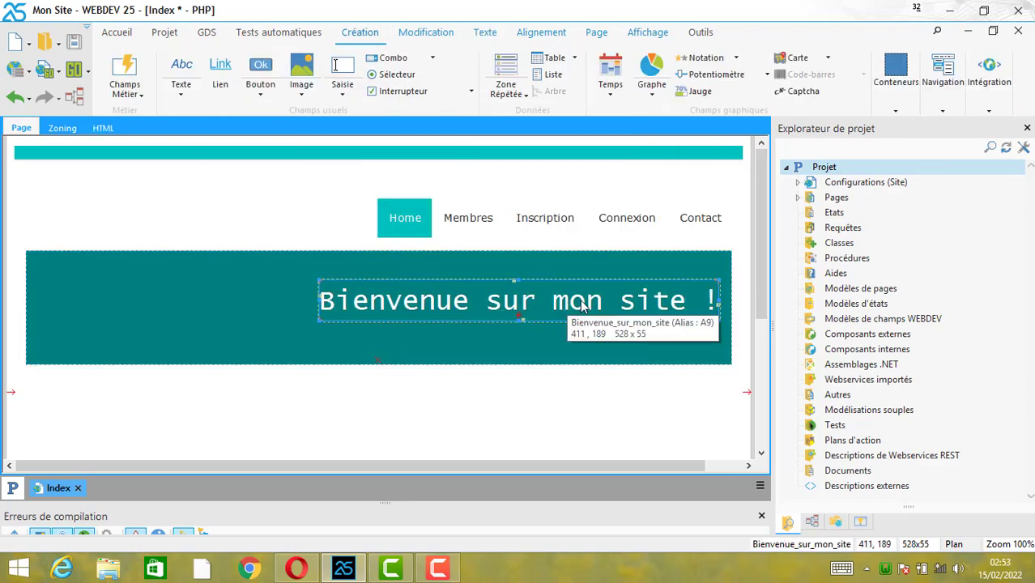
{"action": "left_click_drag", "start_coordinate": [484, 314], "coordinate": [354, 323]}
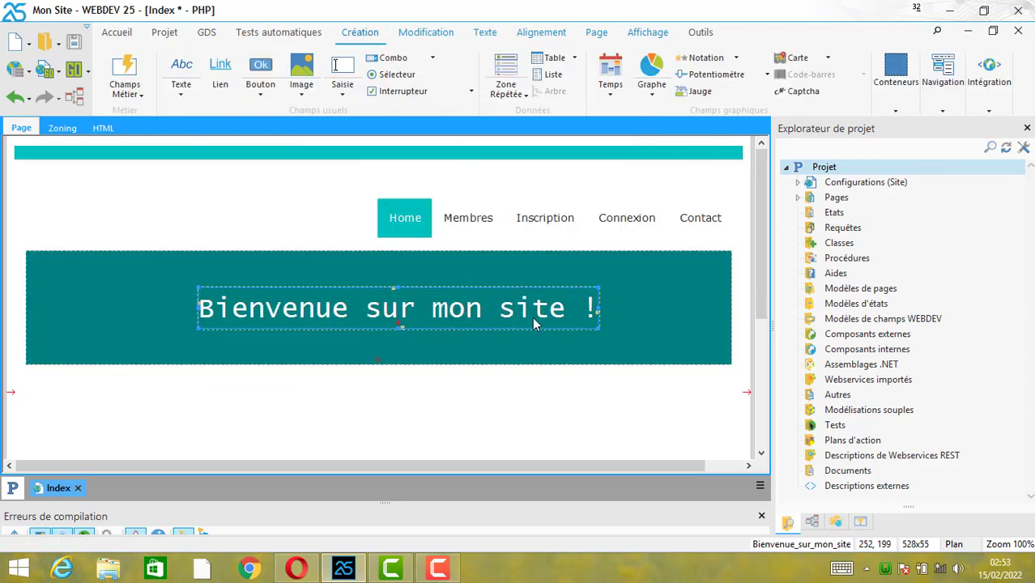
{"action": "left_click", "coordinate": [539, 32]}
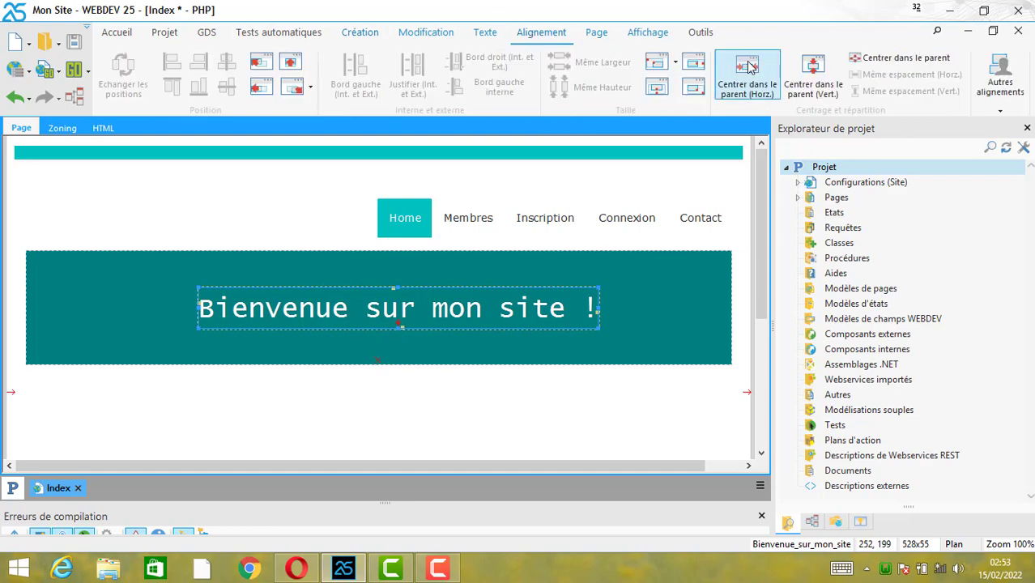
{"action": "left_click", "coordinate": [733, 85]}
Step: Save the Index page and check in Opera how the welcome text is laid out
{"action": "left_click", "coordinate": [74, 43]}
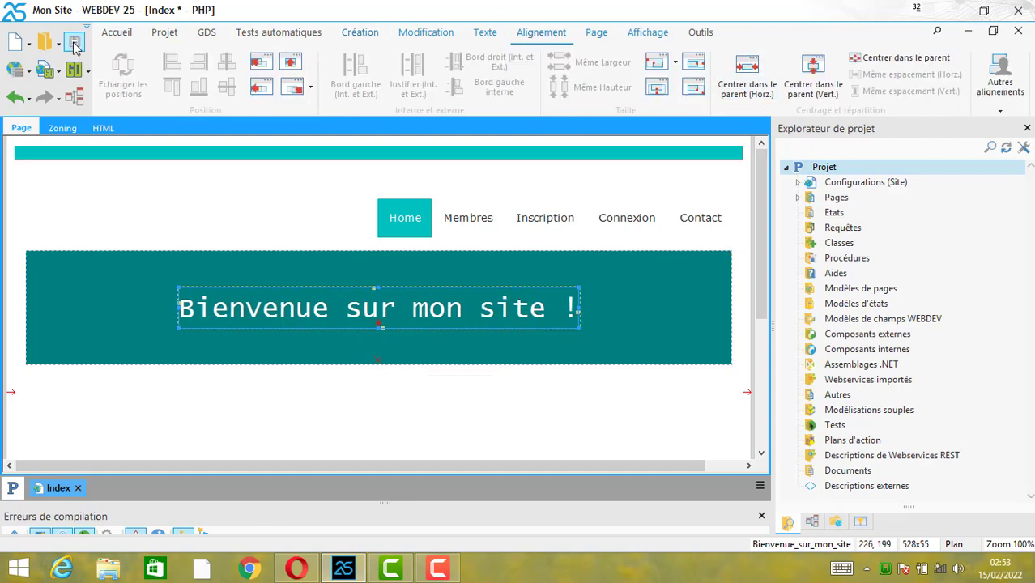
{"action": "left_click", "coordinate": [300, 569]}
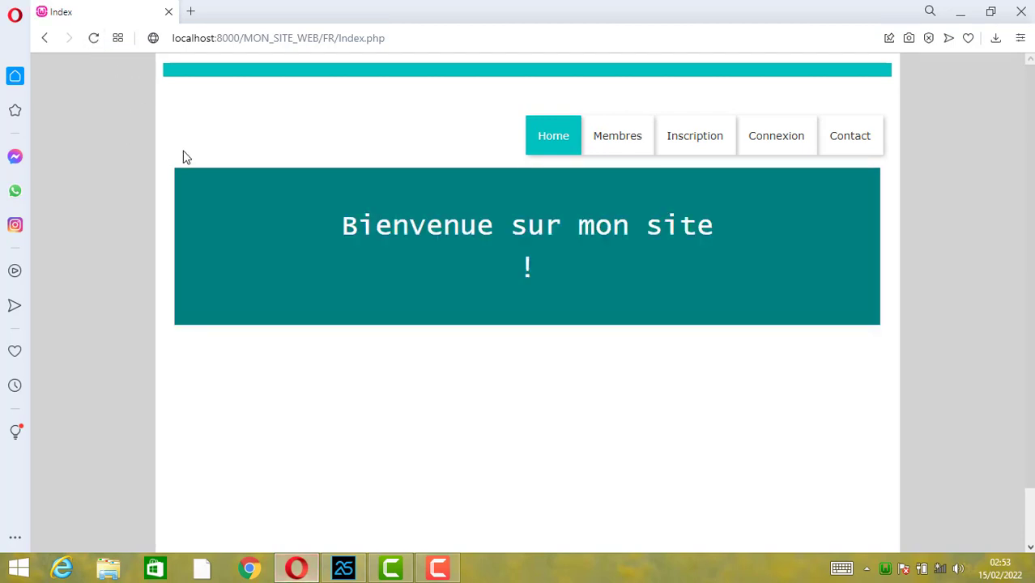
{"action": "left_click_drag", "start_coordinate": [341, 227], "coordinate": [721, 227]}
{"action": "left_click", "coordinate": [478, 266]}
Step: Back in WEBDEV, widen the welcome text field to about 569 pixels
{"action": "left_click", "coordinate": [344, 569]}
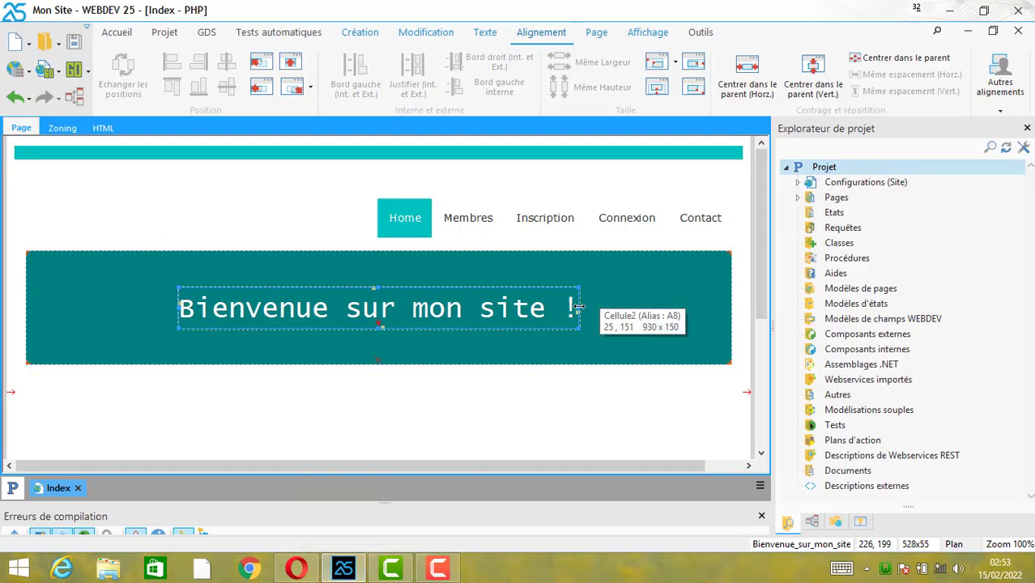
{"action": "left_click_drag", "start_coordinate": [580, 307], "coordinate": [618, 307]}
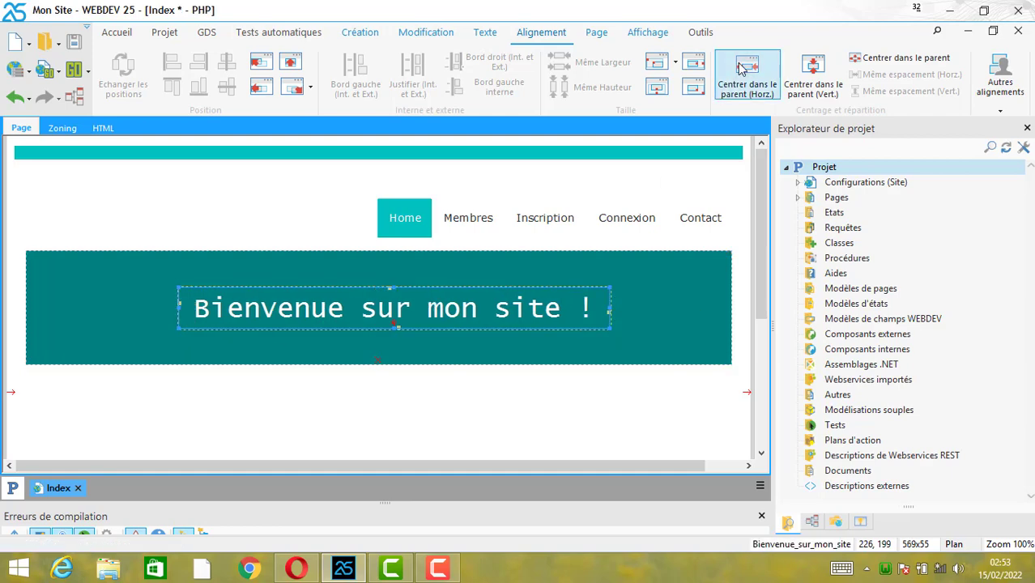
Step: Centre the welcome text horizontally in its parent, save the page and check the reloaded result in Opera
{"action": "left_click", "coordinate": [747, 80]}
{"action": "left_click", "coordinate": [72, 46]}
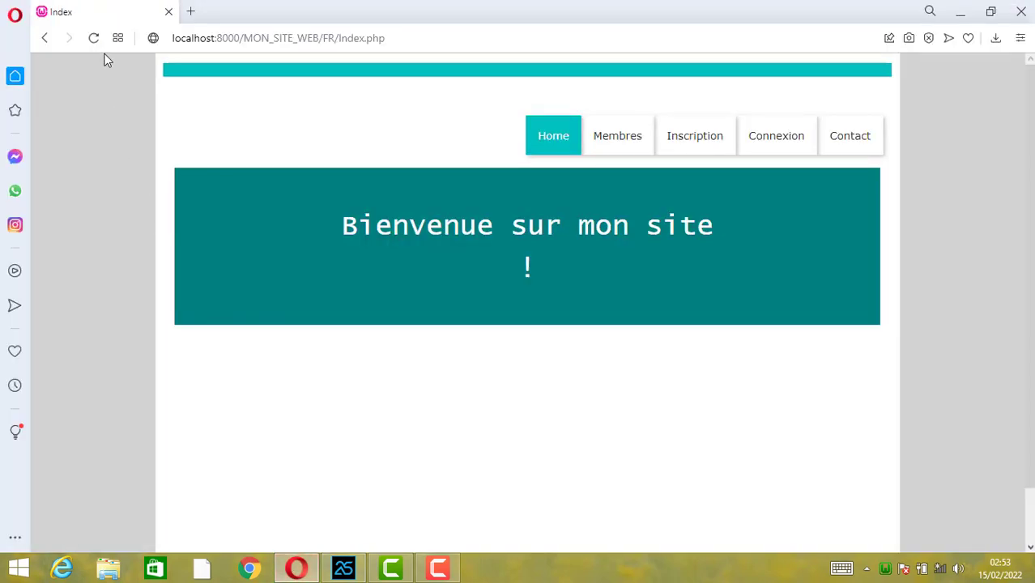
{"action": "left_click", "coordinate": [94, 38]}
{"action": "left_click_drag", "start_coordinate": [326, 227], "coordinate": [768, 220]}
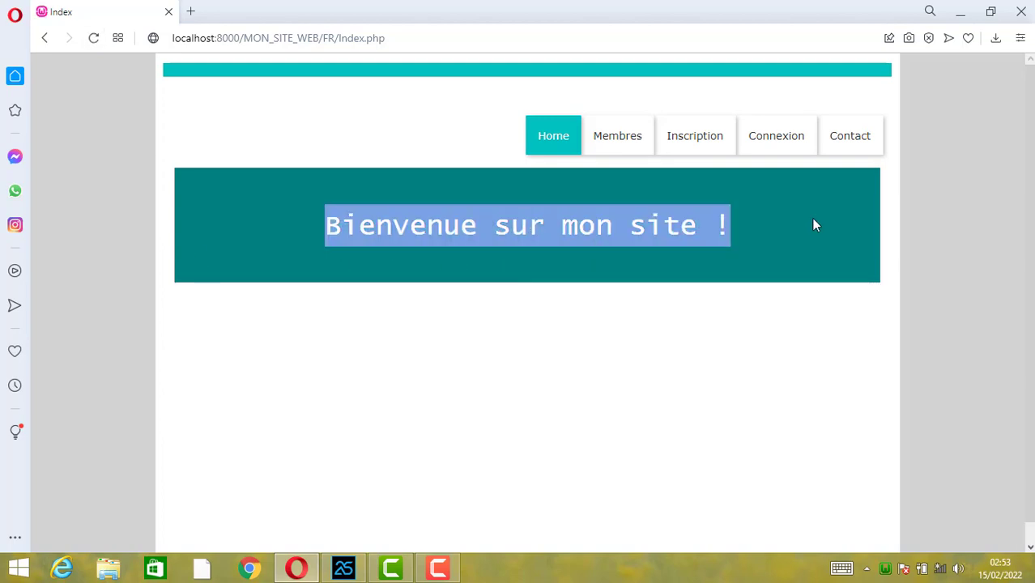
Step: Back in WEBDEV, nudge the welcome text up by 8 pixels inside the teal cell
{"action": "left_click", "coordinate": [344, 567]}
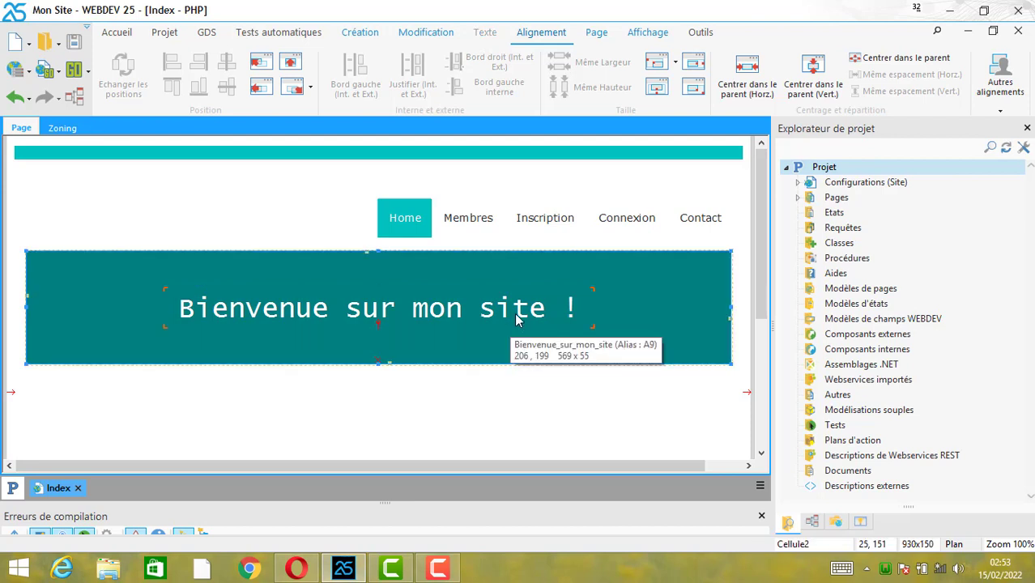
{"action": "key", "text": "Up"}
{"action": "key", "text": "Up"}
{"action": "key", "text": "Up"}
{"action": "key", "text": "Up"}
{"action": "key", "text": "Up"}
{"action": "key", "text": "Up"}
{"action": "key", "text": "Up"}
{"action": "key", "text": "Up"}
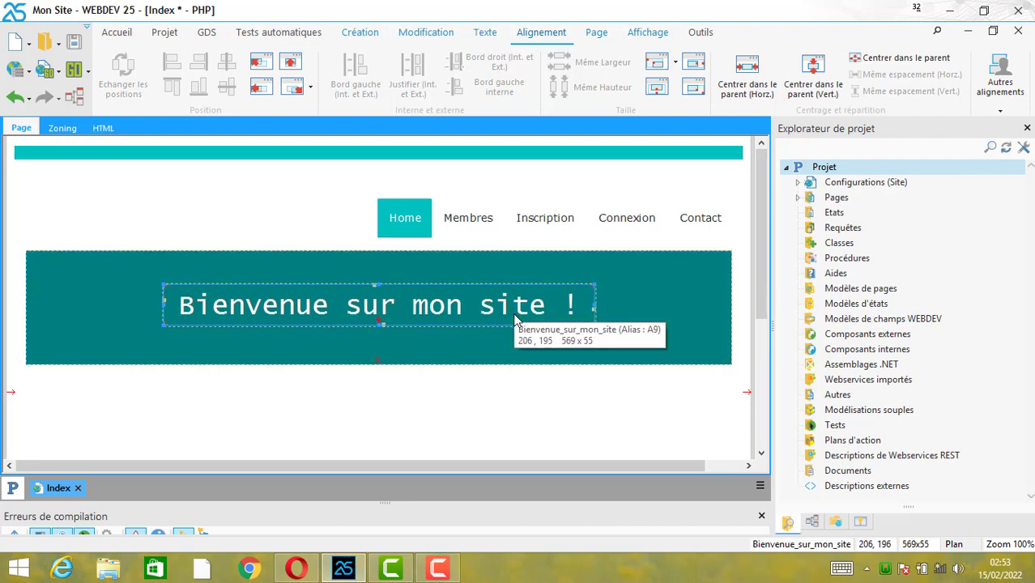
Step: Place a Bouton Navigateur inside the teal cell, centred just below the welcome text
{"action": "left_click", "coordinate": [359, 32]}
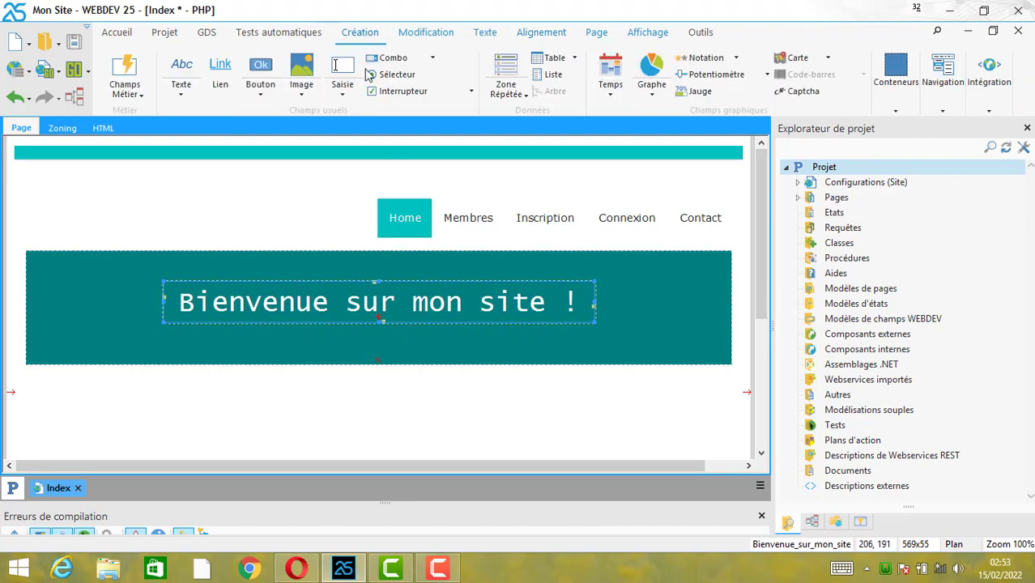
{"action": "left_click", "coordinate": [264, 71]}
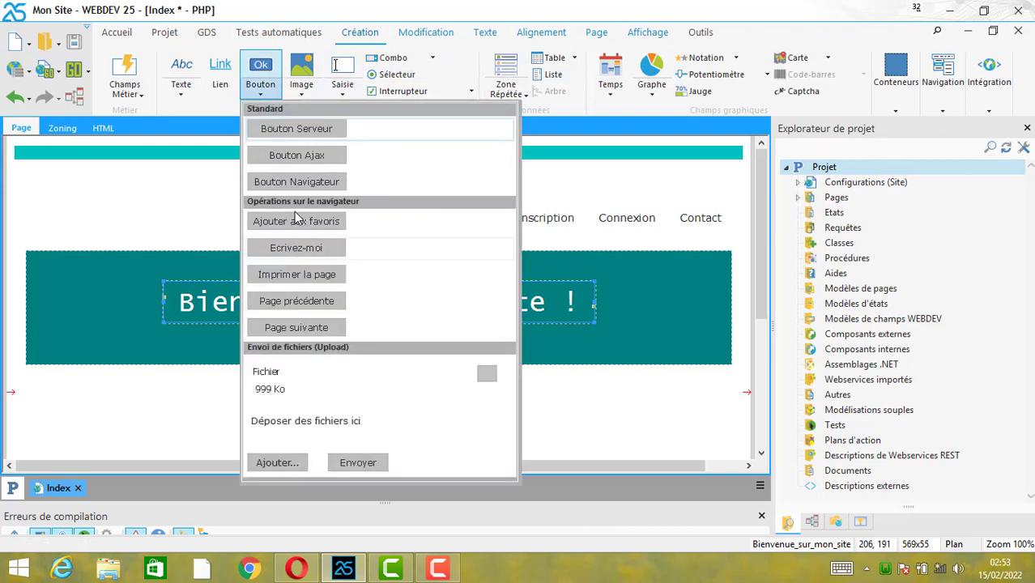
{"action": "left_click", "coordinate": [311, 183]}
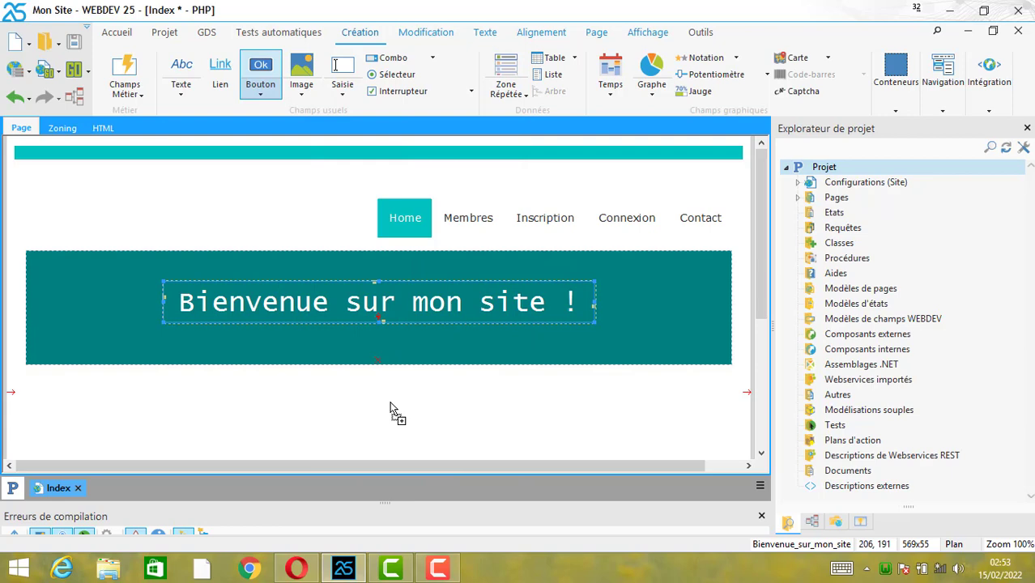
{"action": "left_click", "coordinate": [380, 347]}
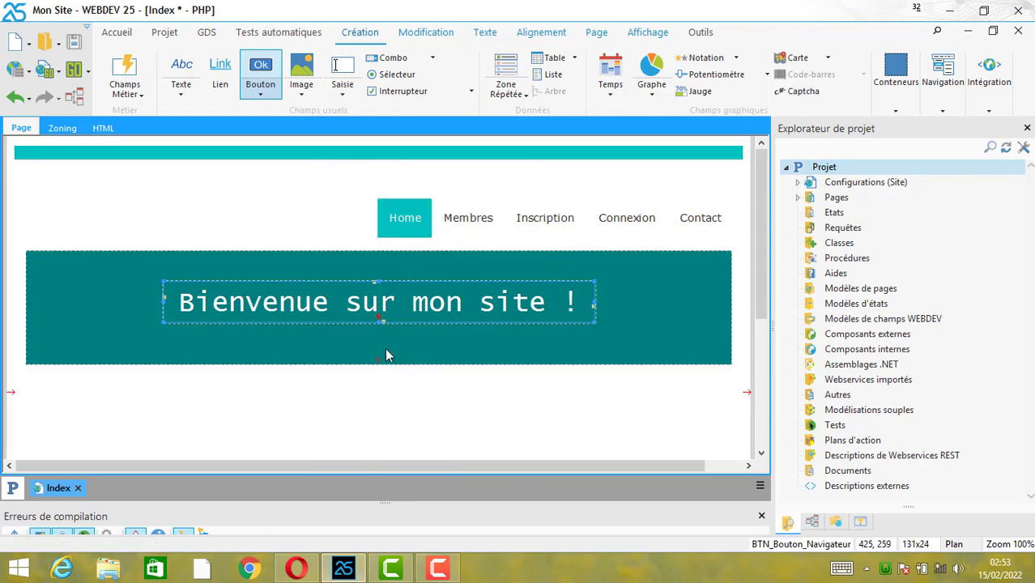
Step: Open the new button's description and replace its caption with ">>"
{"action": "right_click", "coordinate": [390, 343]}
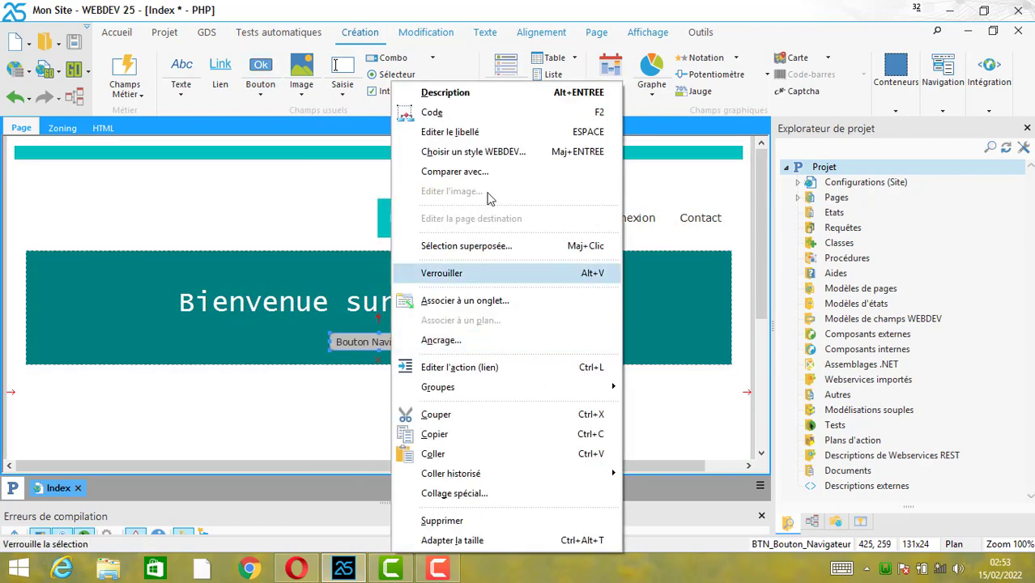
{"action": "left_click", "coordinate": [463, 93]}
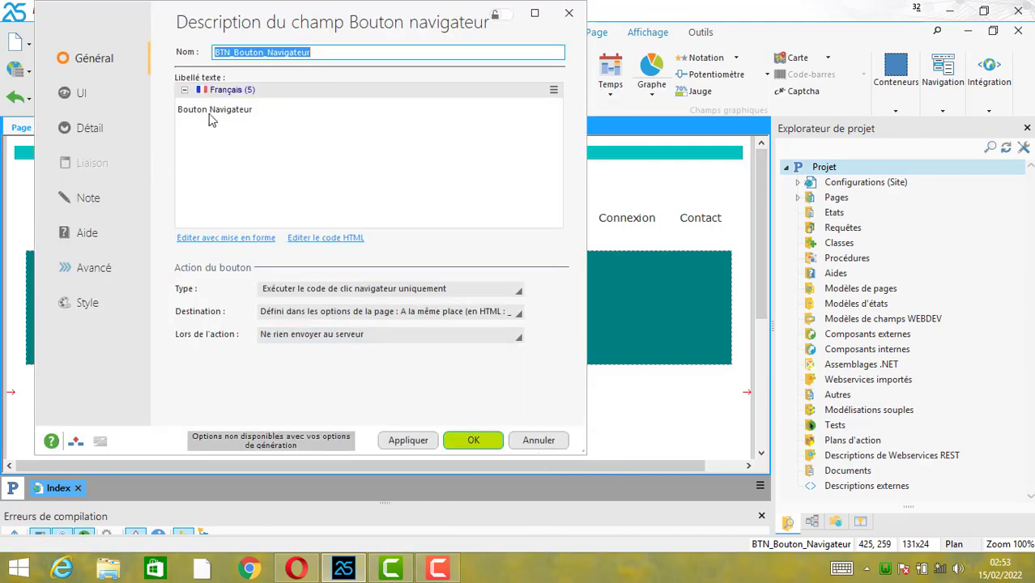
{"action": "left_click", "coordinate": [202, 113]}
{"action": "key", "text": "ctrl+a"}
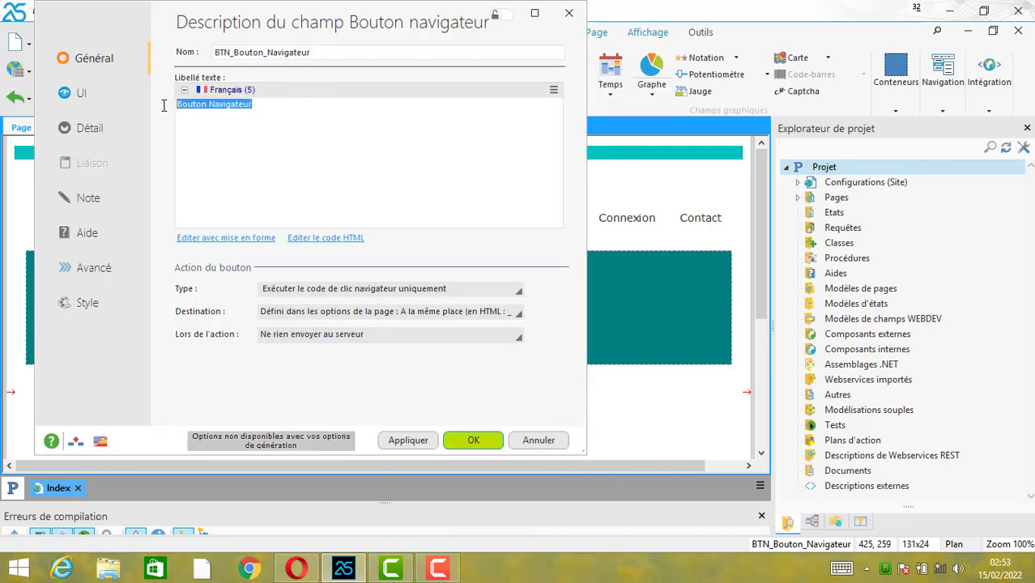
{"action": "type", "text": ">>"}
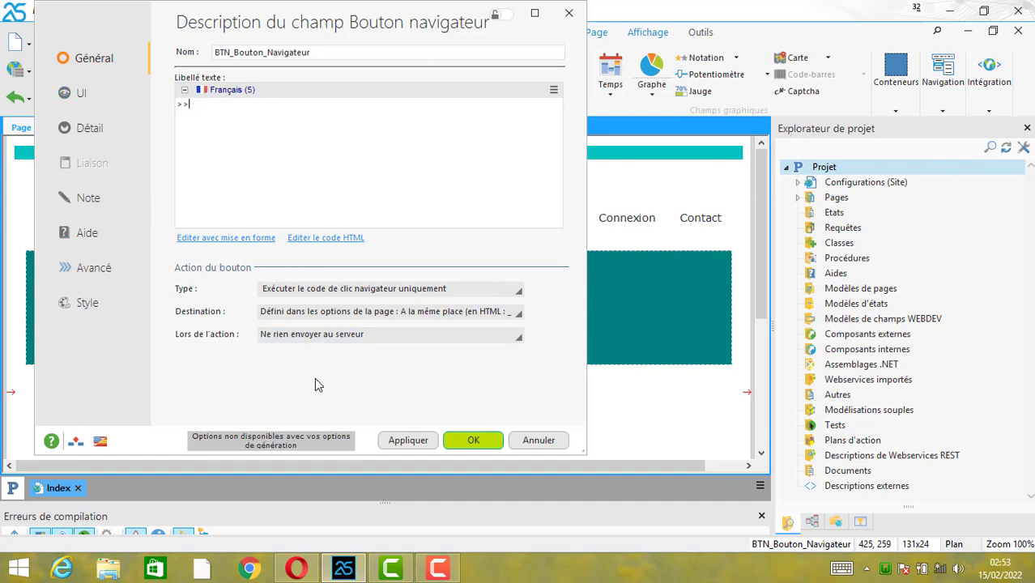
Step: In the button's style, set the text size to 15 pixels and the text colour to white (Blanc)
{"action": "left_click", "coordinate": [88, 304]}
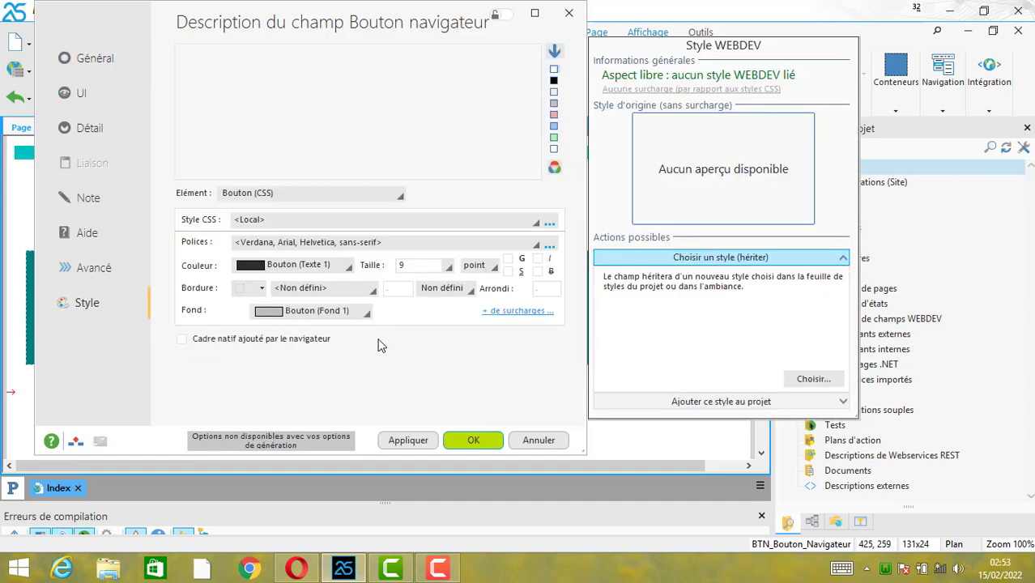
{"action": "left_click", "coordinate": [505, 311]}
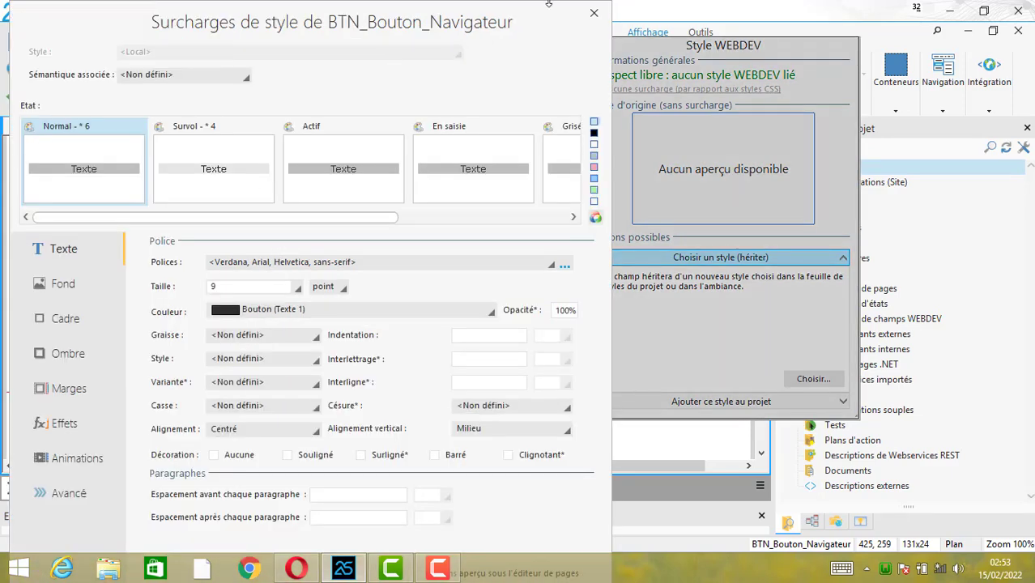
{"action": "left_click", "coordinate": [593, 13]}
{"action": "left_click", "coordinate": [446, 267]}
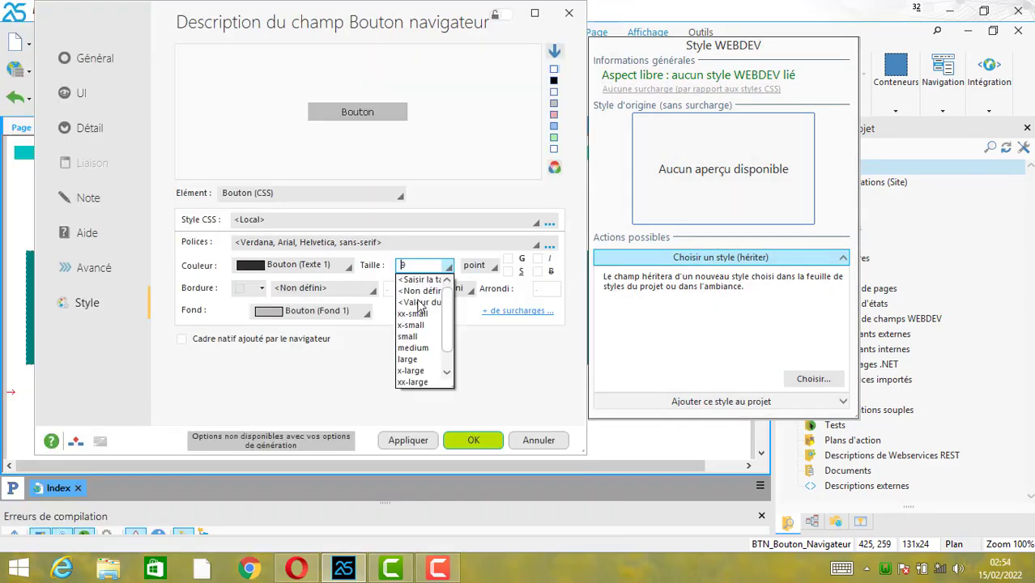
{"action": "left_click", "coordinate": [429, 281]}
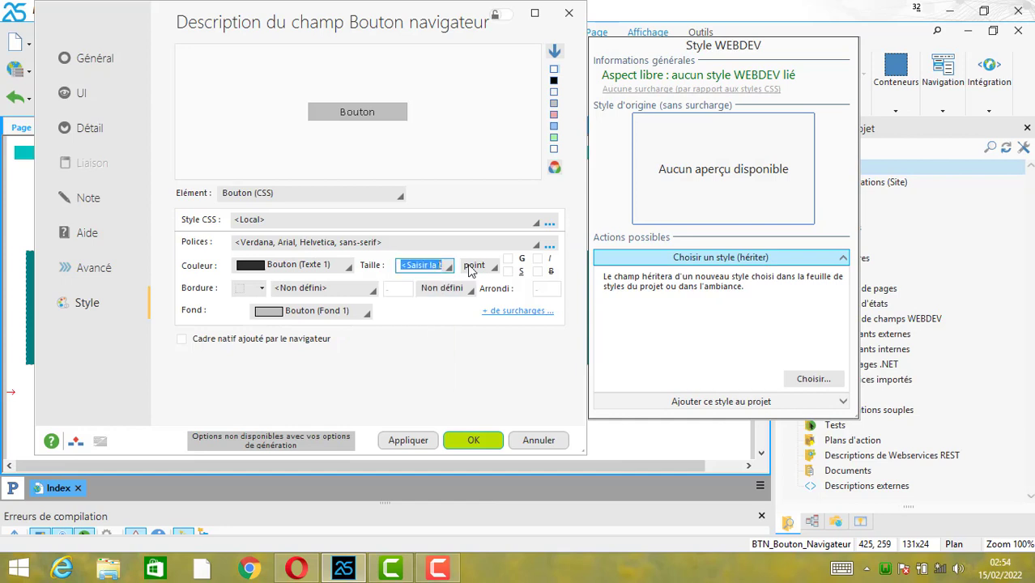
{"action": "left_click", "coordinate": [476, 266]}
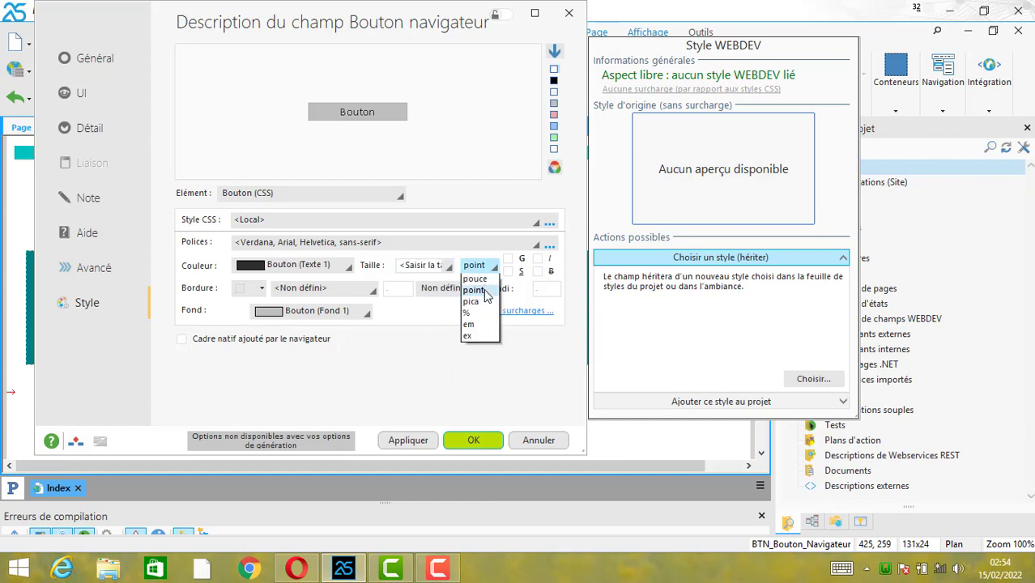
{"action": "left_click", "coordinate": [423, 263]}
{"action": "type", "text": "1"}
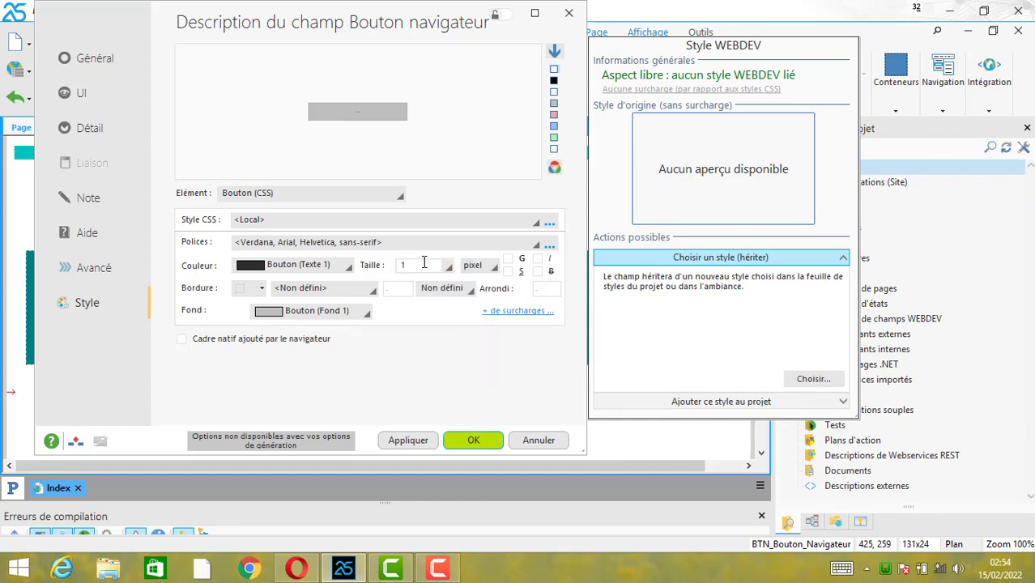
{"action": "type", "text": "5"}
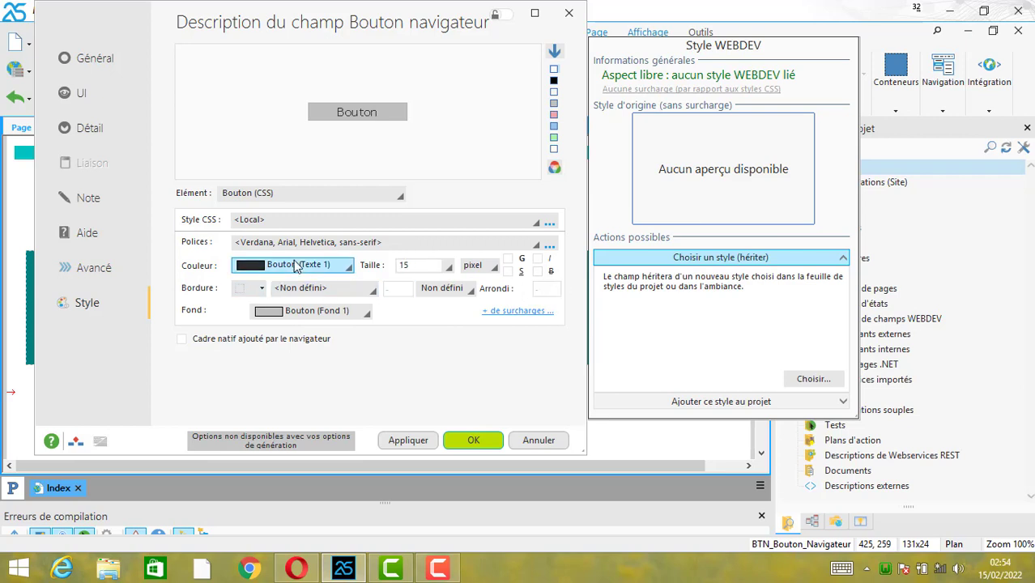
{"action": "left_click", "coordinate": [332, 265]}
{"action": "left_click", "coordinate": [484, 329]}
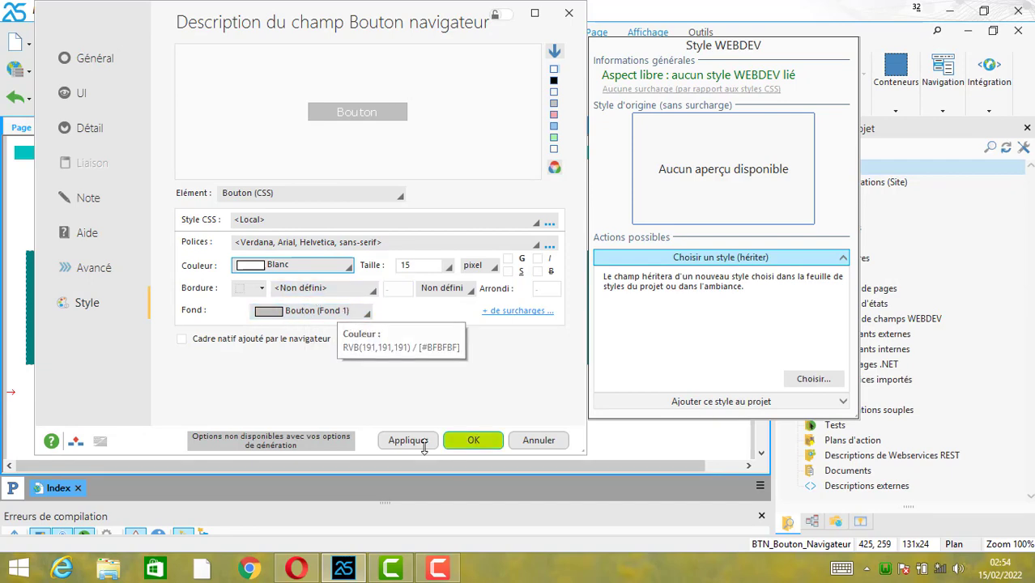
Step: In the button's style overrides, set the background colour of the Normal state to white
{"action": "left_click", "coordinate": [506, 322]}
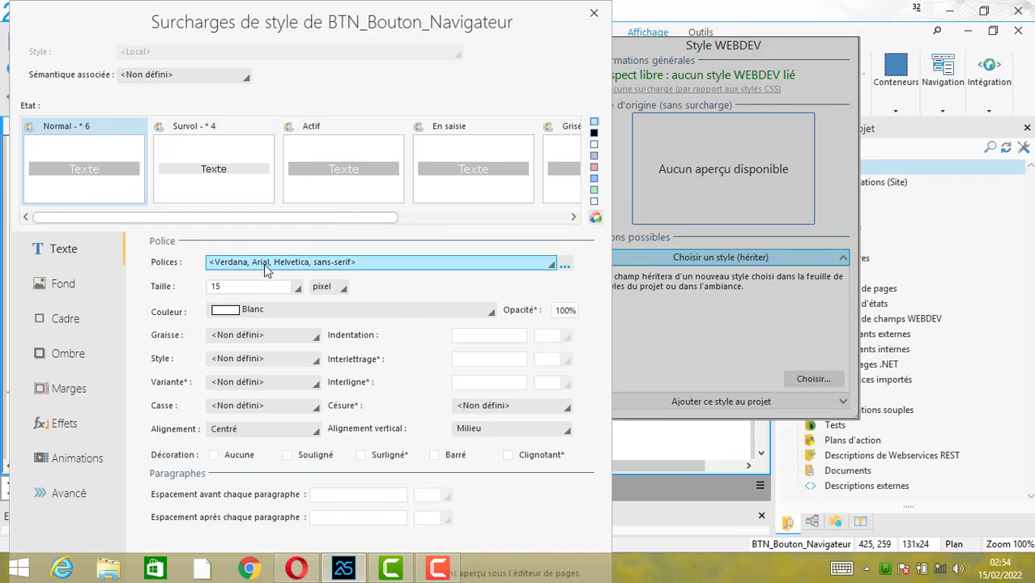
{"action": "left_click", "coordinate": [264, 265]}
{"action": "left_click", "coordinate": [262, 266]}
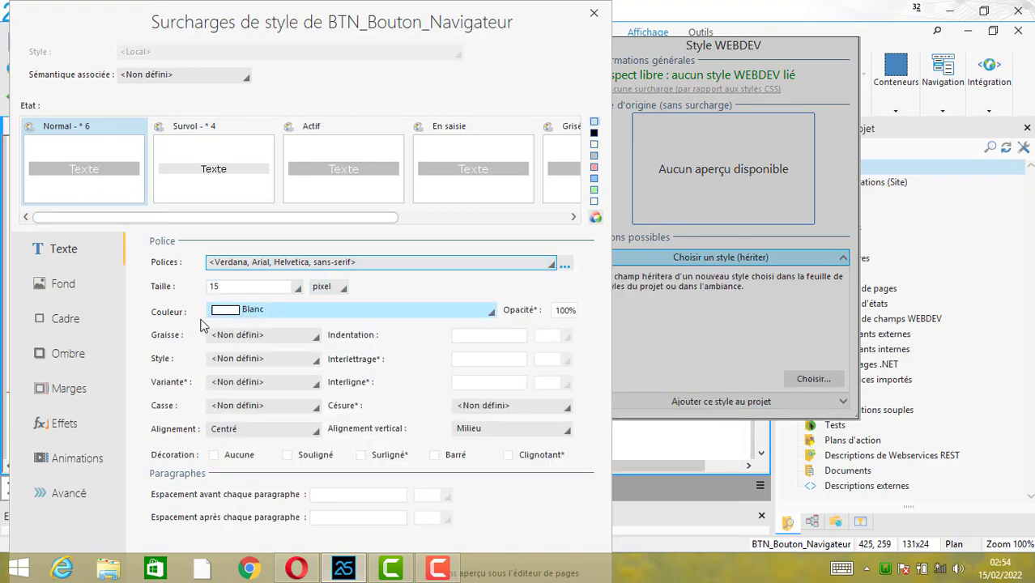
{"action": "left_click", "coordinate": [57, 285]}
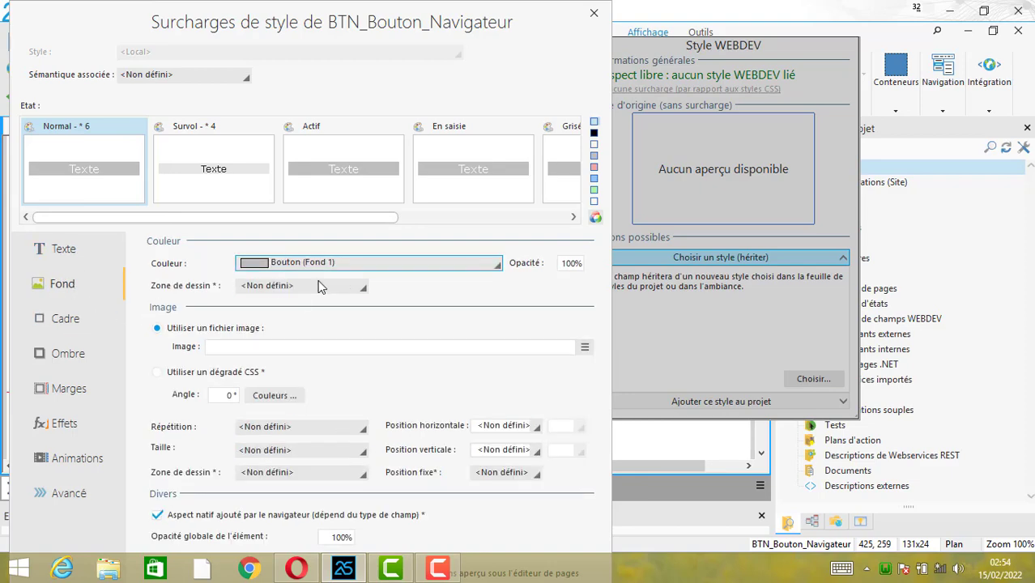
{"action": "left_click", "coordinate": [497, 263]}
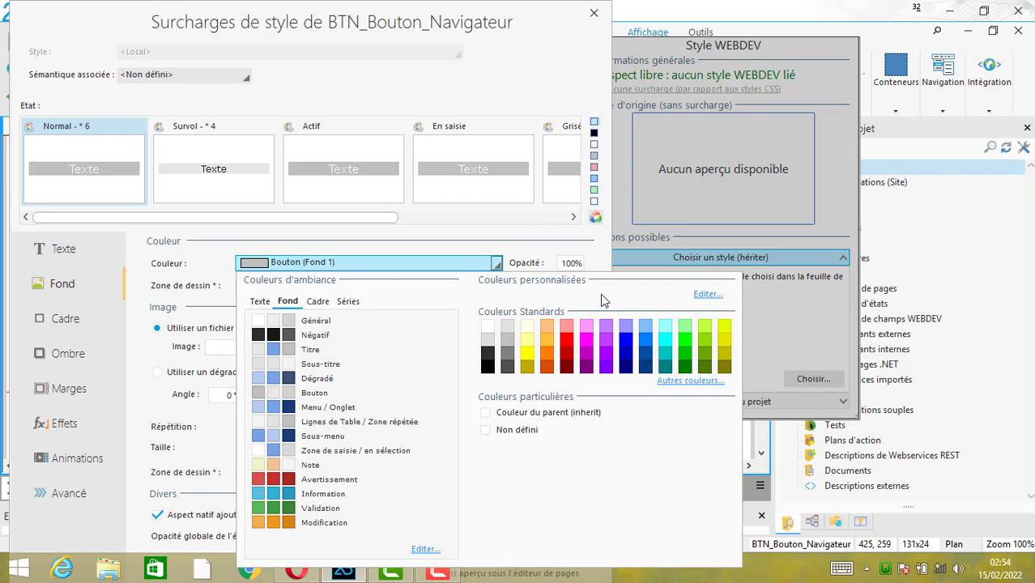
{"action": "left_click", "coordinate": [487, 332]}
Step: For the button's hover state (Survol), make the background inherit the parent colour and set the text colour to white
{"action": "left_click", "coordinate": [260, 199]}
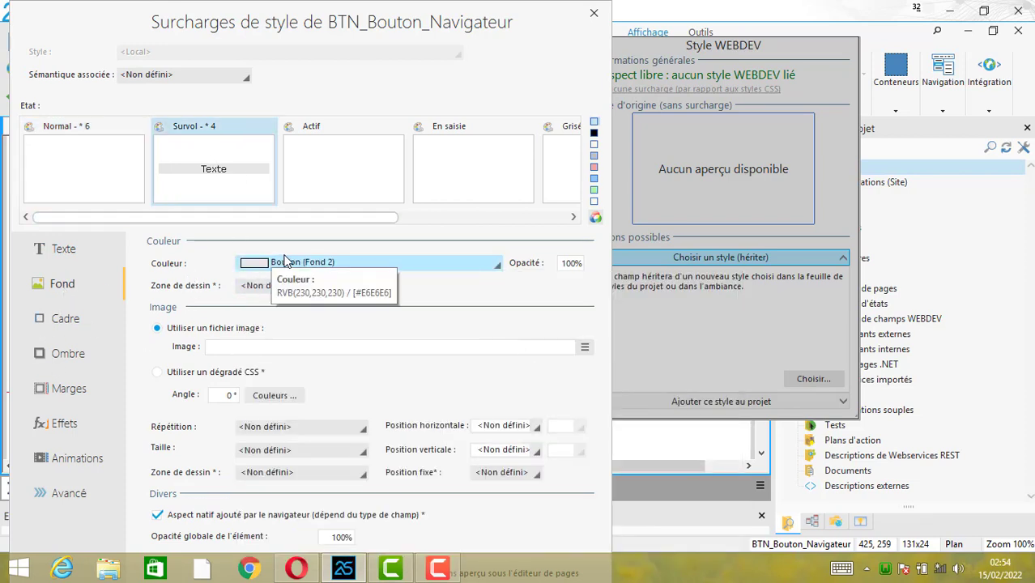
{"action": "left_click", "coordinate": [339, 262]}
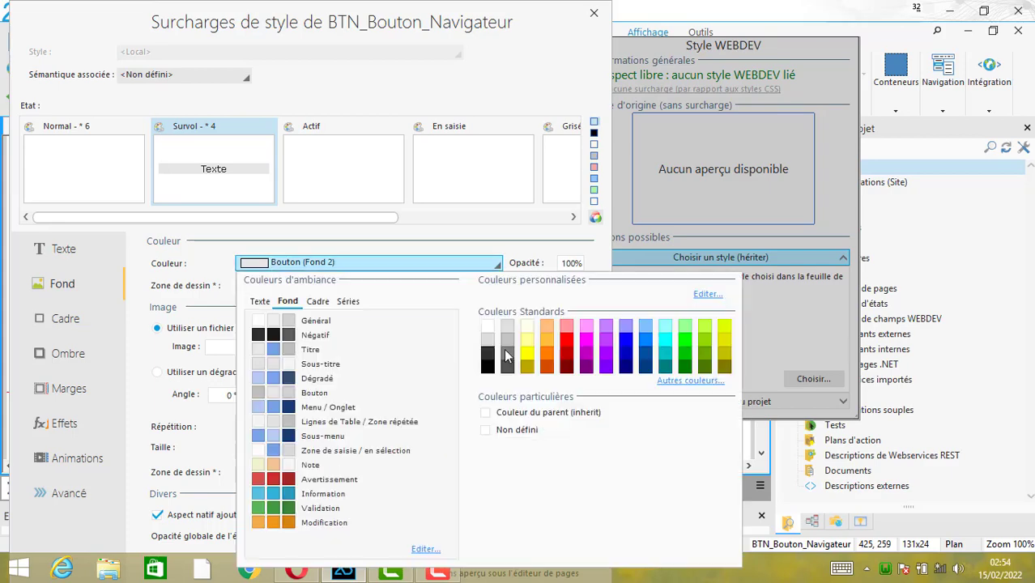
{"action": "left_click", "coordinate": [485, 414]}
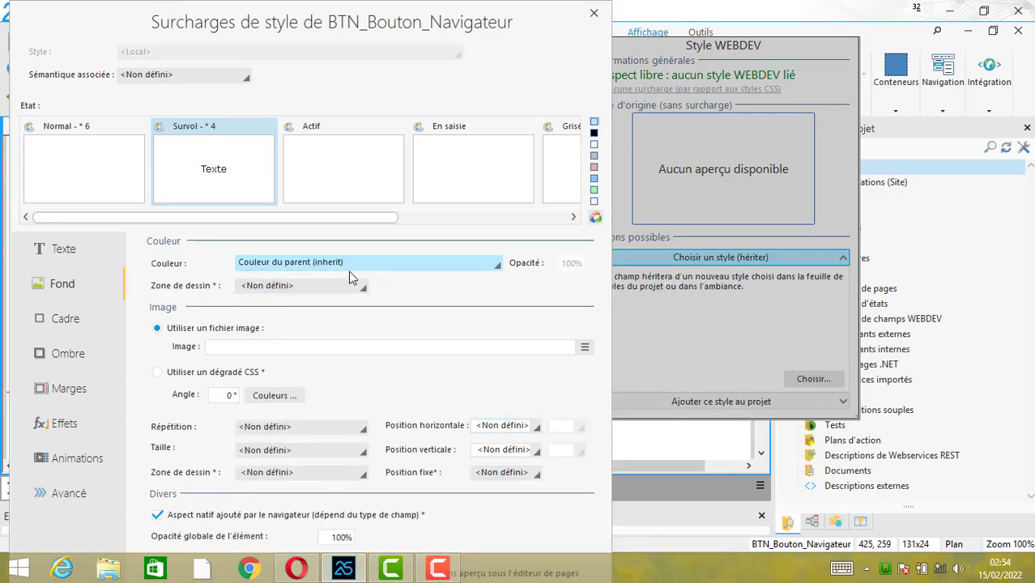
{"action": "left_click", "coordinate": [72, 261]}
{"action": "left_click", "coordinate": [297, 313]}
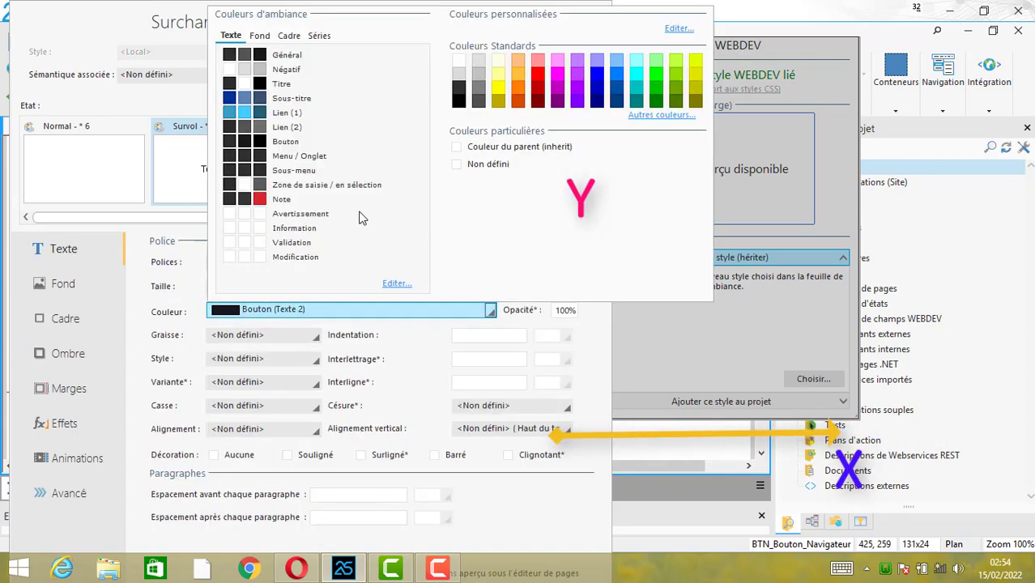
{"action": "left_click", "coordinate": [458, 61]}
Step: Set the text colour of the button's Normal state to black (Noir)
{"action": "left_click", "coordinate": [92, 162]}
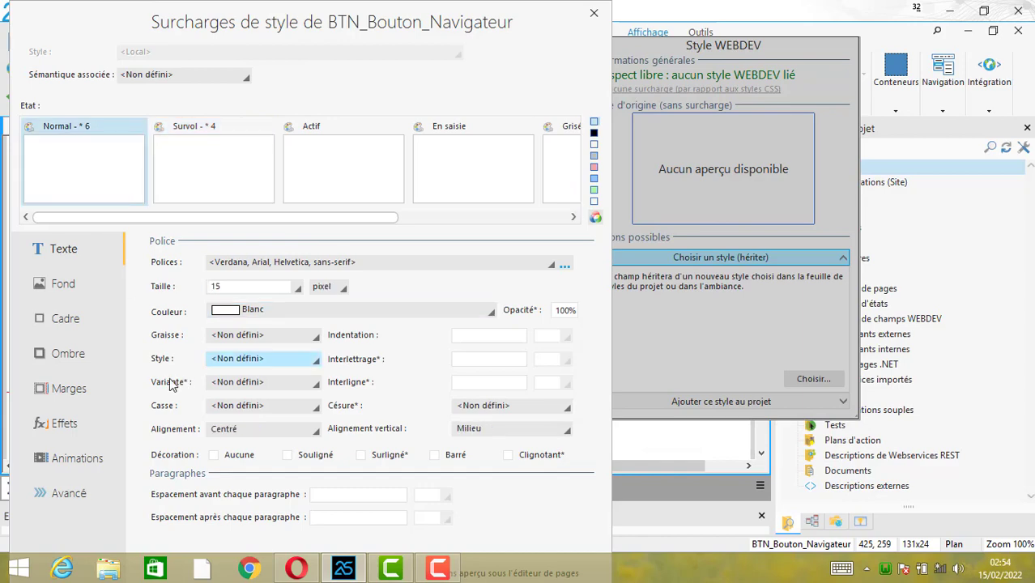
{"action": "left_click", "coordinate": [257, 313]}
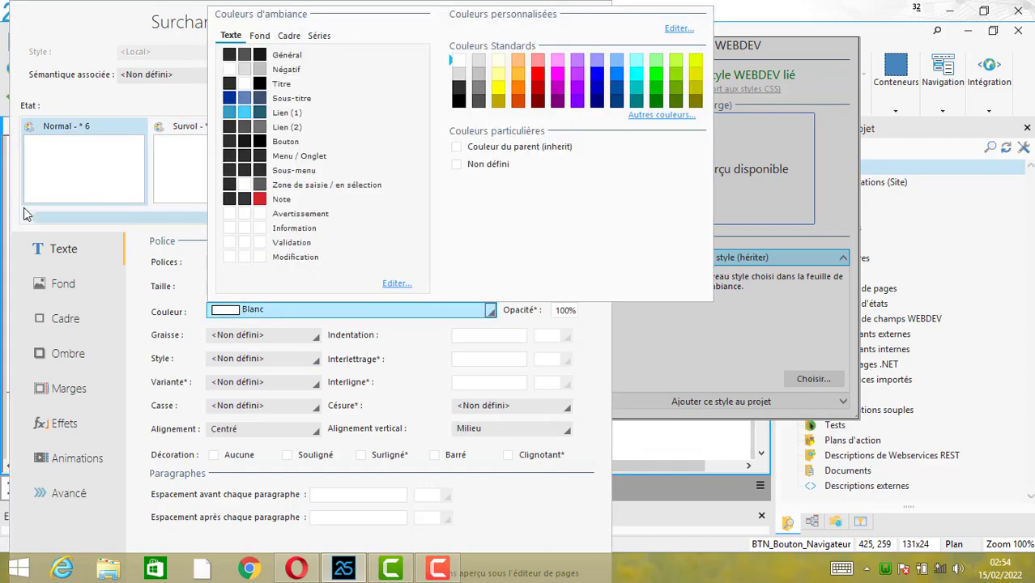
{"action": "left_click", "coordinate": [71, 295]}
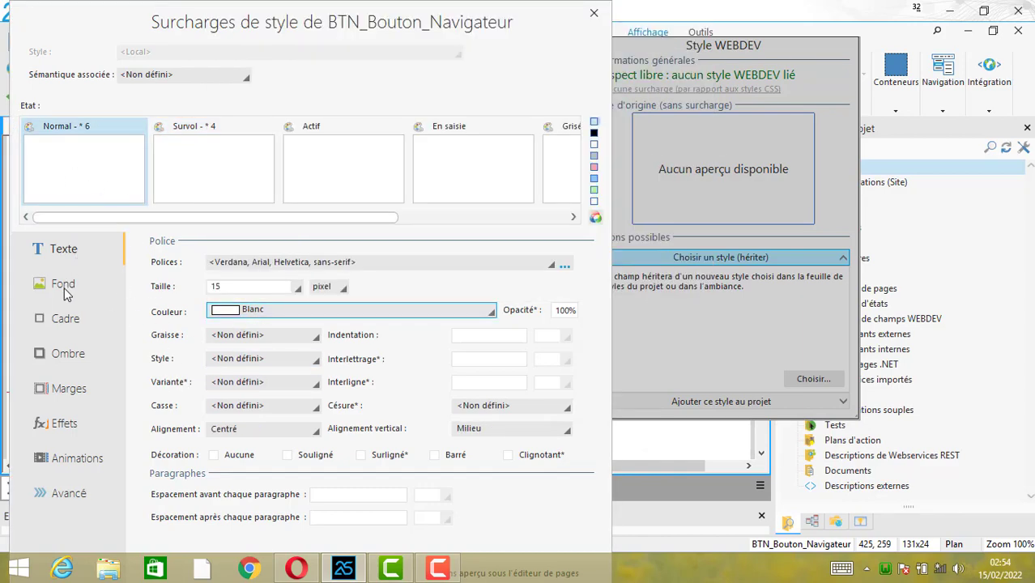
{"action": "left_click", "coordinate": [62, 285]}
{"action": "left_click", "coordinate": [65, 251]}
{"action": "left_click", "coordinate": [329, 317]}
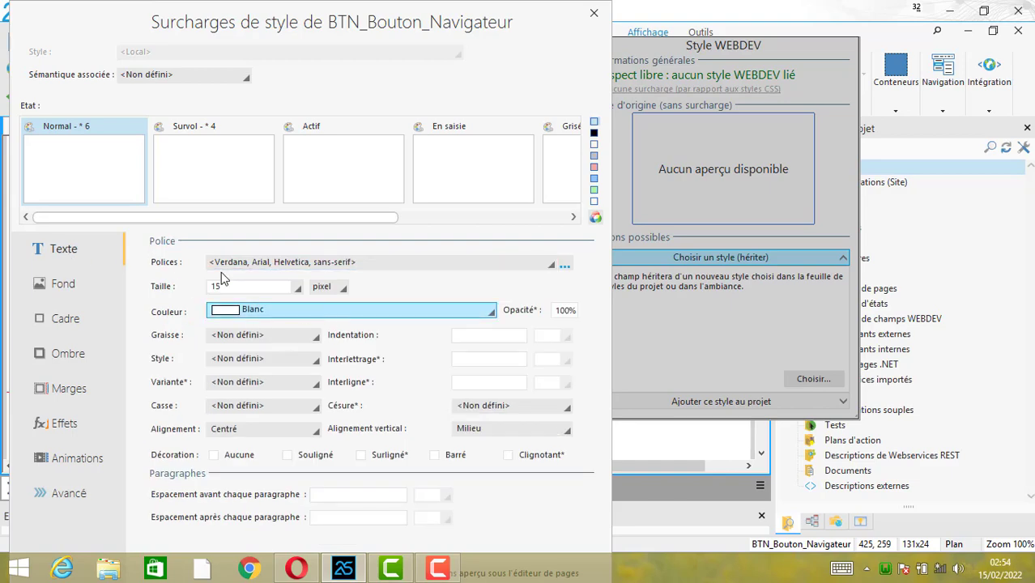
{"action": "left_click", "coordinate": [459, 101]}
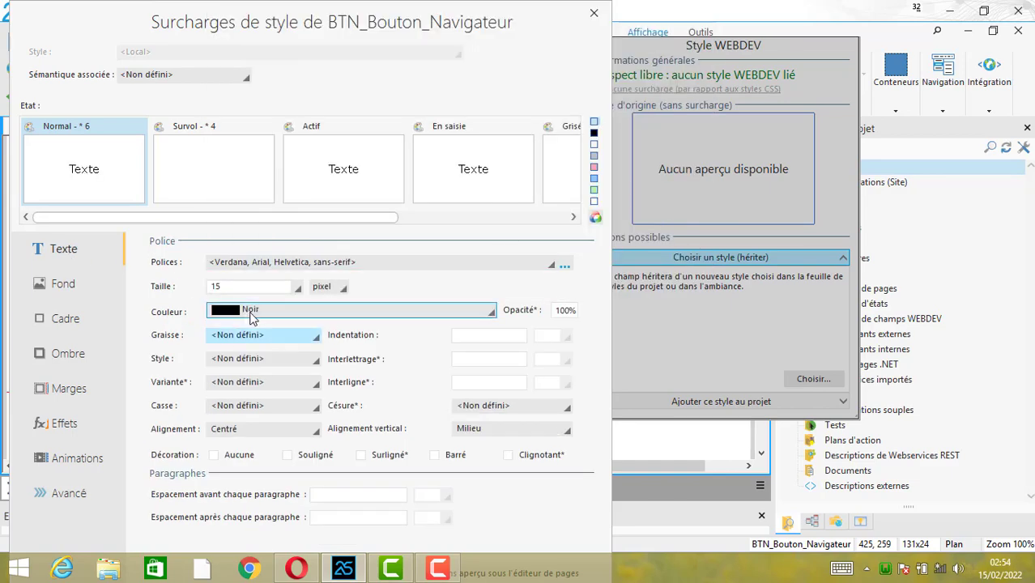
Step: Add a transition effect to both the Normal and Survol states of the button
{"action": "left_click", "coordinate": [67, 422]}
{"action": "left_click", "coordinate": [159, 263]}
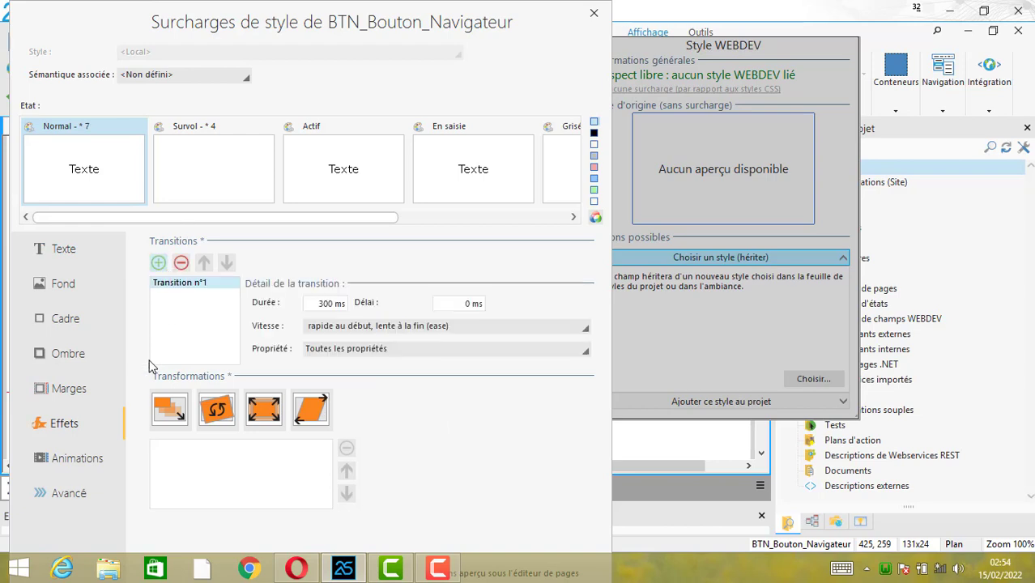
{"action": "left_click", "coordinate": [200, 148]}
{"action": "left_click", "coordinate": [159, 263]}
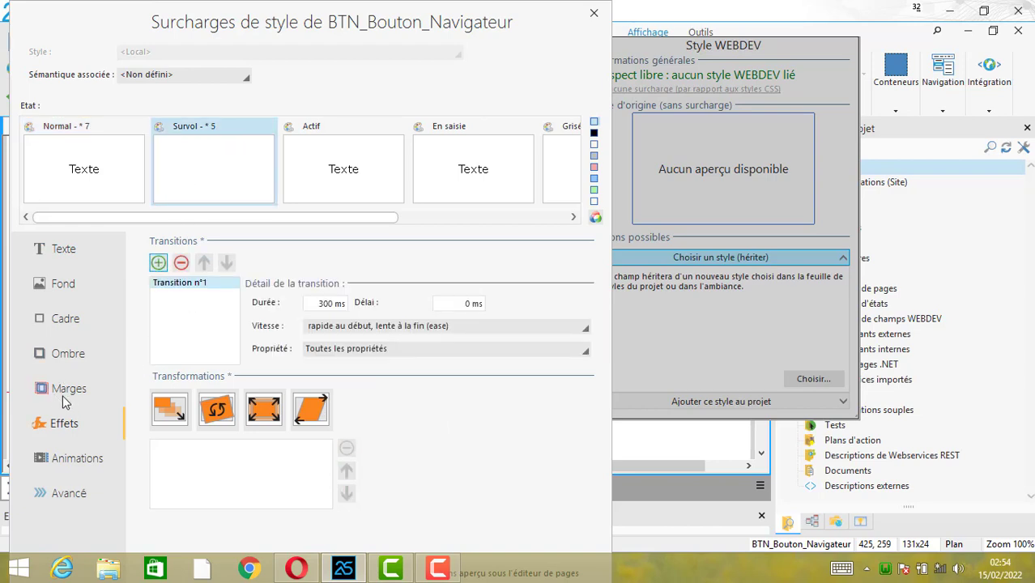
Step: Set the internal margins of the button's hover state (Survol) to 3 px on all four sides
{"action": "left_click", "coordinate": [69, 386]}
{"action": "left_click", "coordinate": [185, 327]}
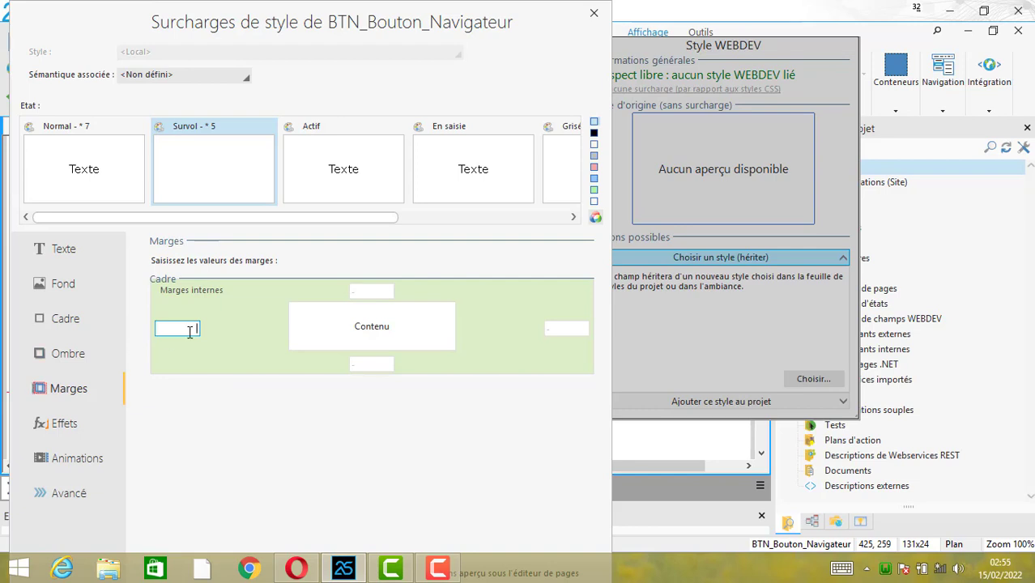
{"action": "type", "text": "3"}
{"action": "key", "text": "Tab"}
{"action": "type", "text": "3"}
{"action": "key", "text": "Tab"}
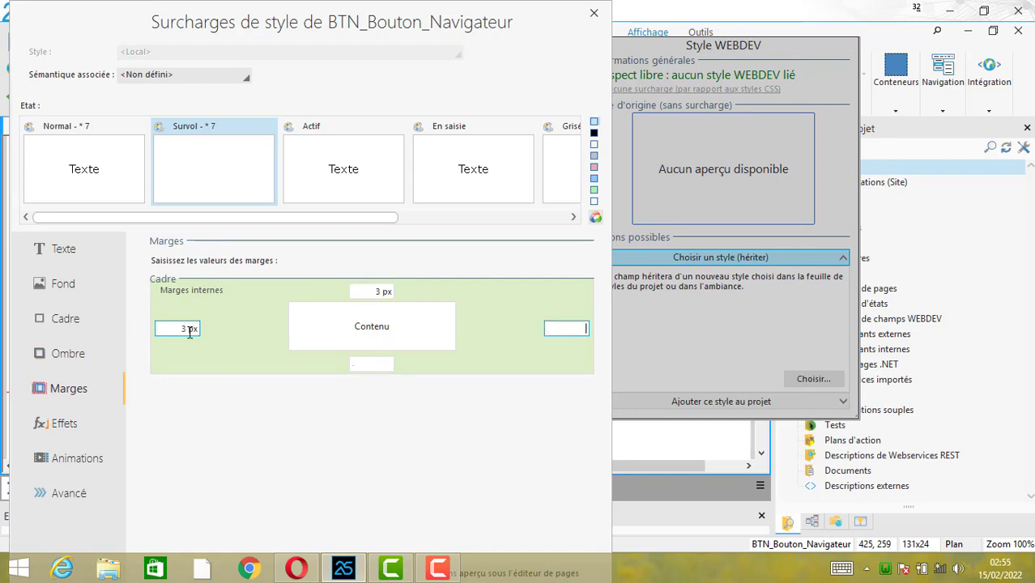
{"action": "key", "text": "Tab"}
{"action": "type", "text": "3"}
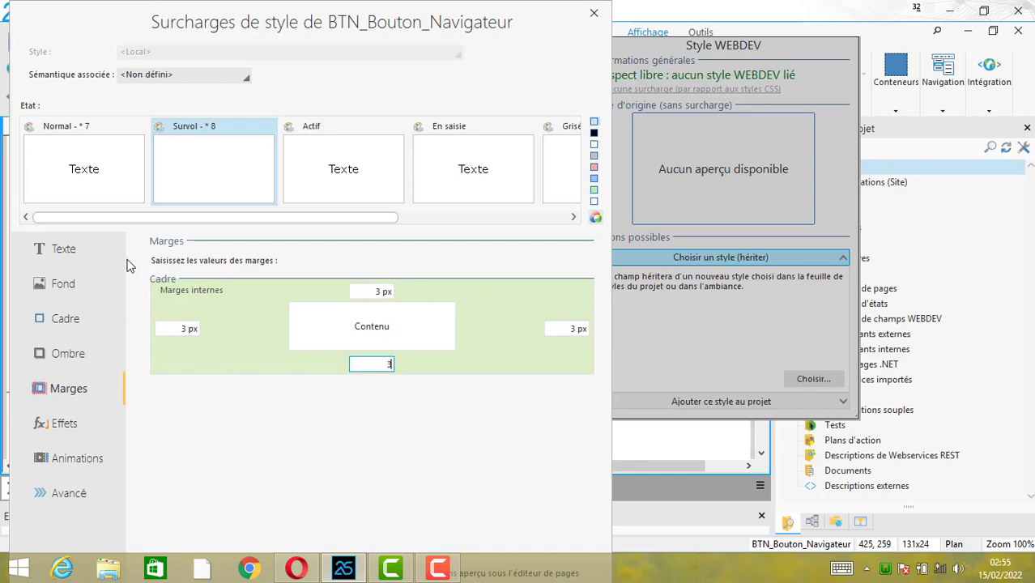
Step: Set all four internal margins of the button's Normal state to 3 px and confirm the button's style changes
{"action": "left_click", "coordinate": [77, 162]}
{"action": "left_click", "coordinate": [181, 328]}
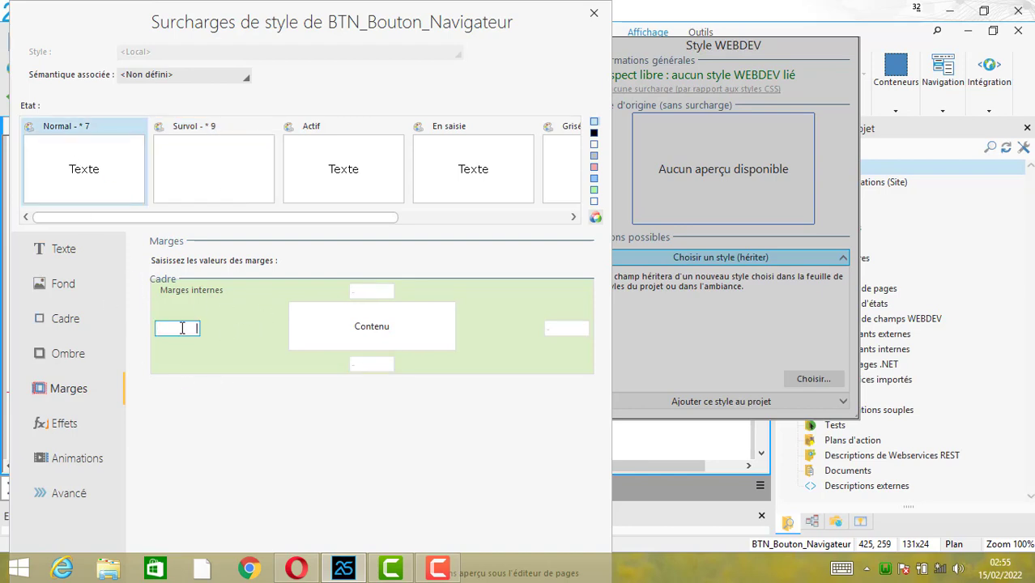
{"action": "type", "text": "2"}
{"action": "key", "text": "BackSpace"}
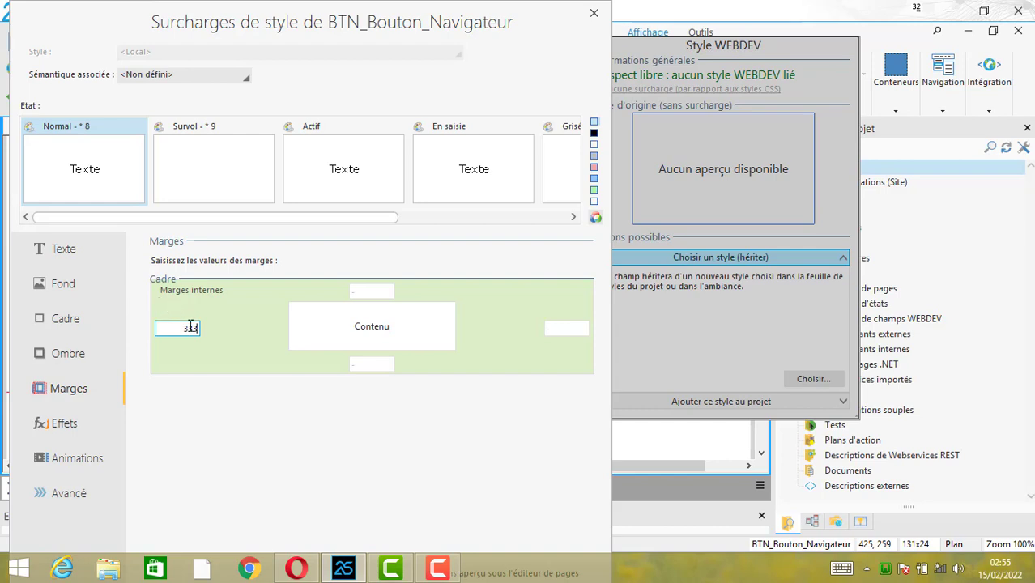
{"action": "left_click", "coordinate": [389, 291]}
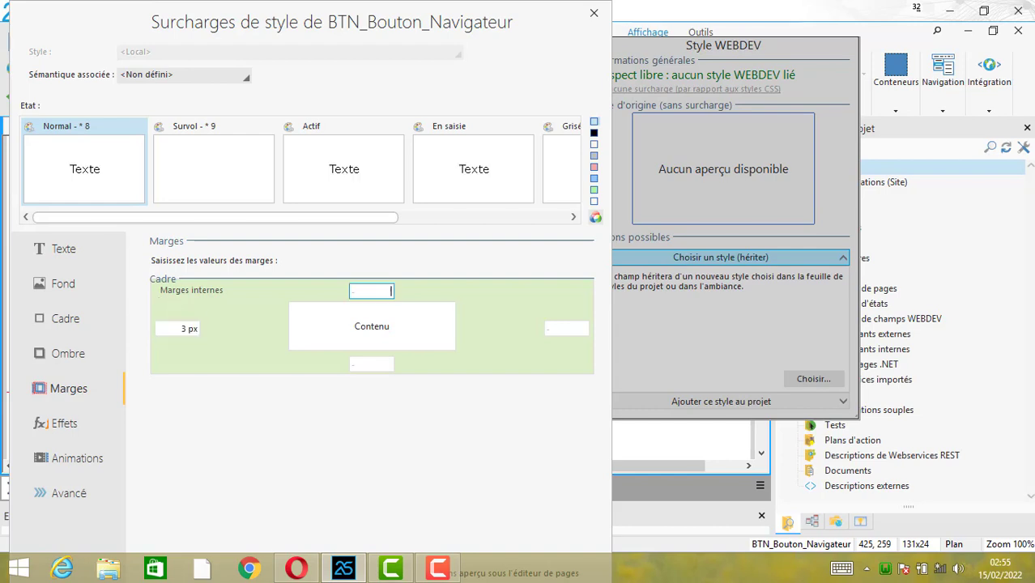
{"action": "type", "text": "3"}
{"action": "key", "text": "Tab"}
{"action": "key", "text": "Tab"}
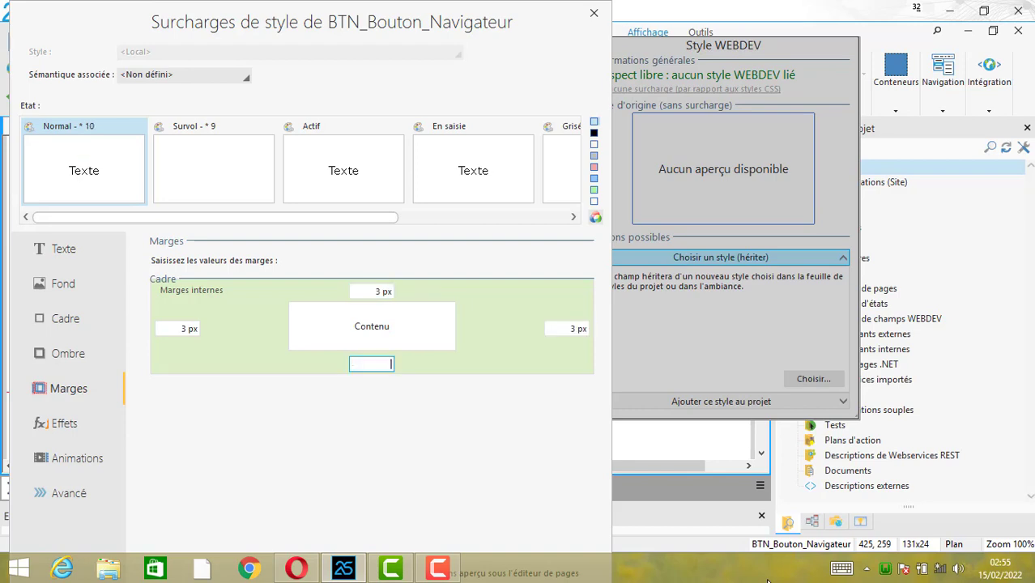
{"action": "type", "text": "3"}
{"action": "left_click", "coordinate": [71, 259]}
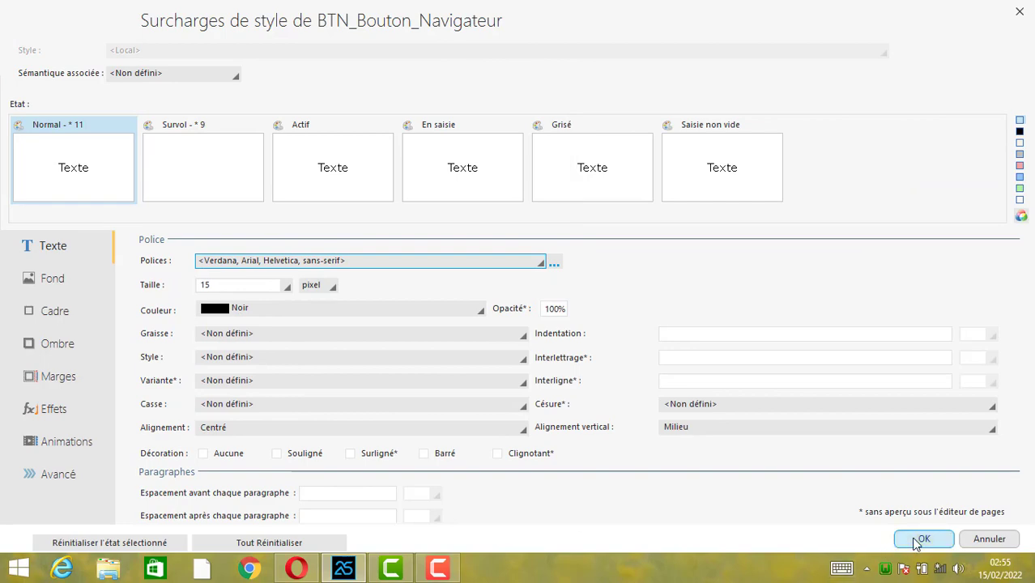
{"action": "left_click", "coordinate": [917, 537]}
{"action": "left_click", "coordinate": [393, 440]}
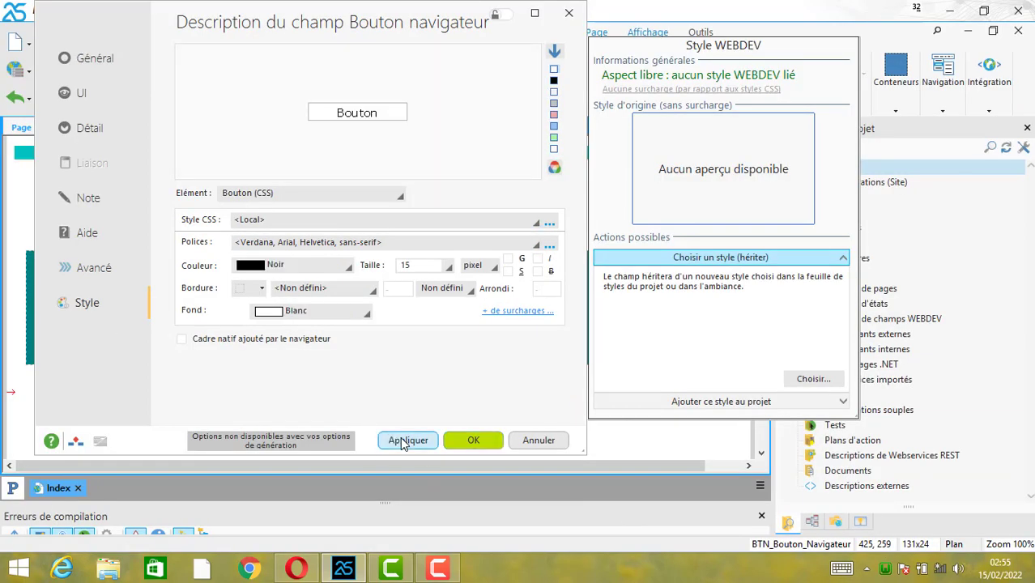
{"action": "left_click", "coordinate": [476, 442]}
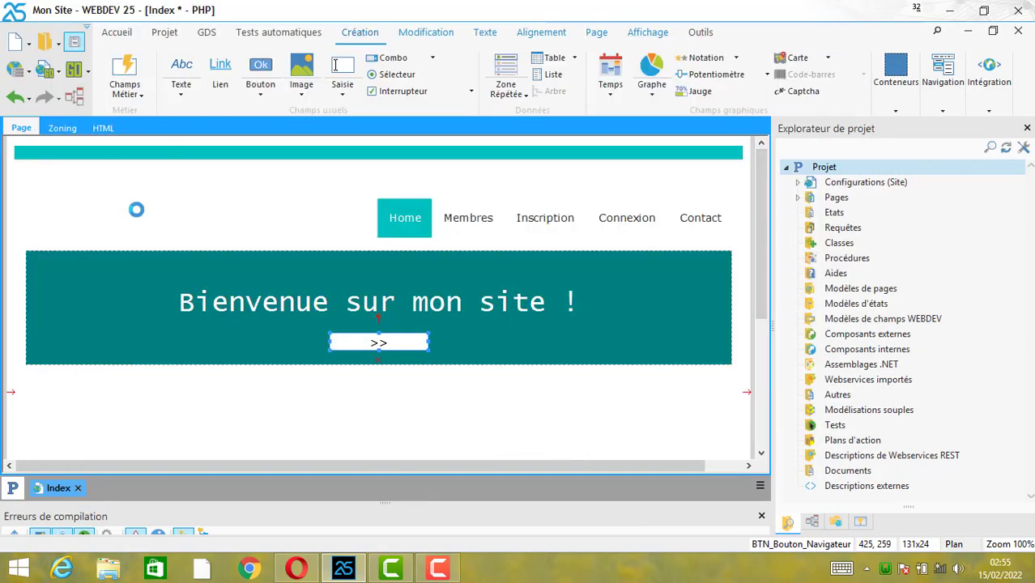
Step: Switch to Opera, reload the Index page to check the styled button, and return to WEBDEV
{"action": "left_click", "coordinate": [297, 568]}
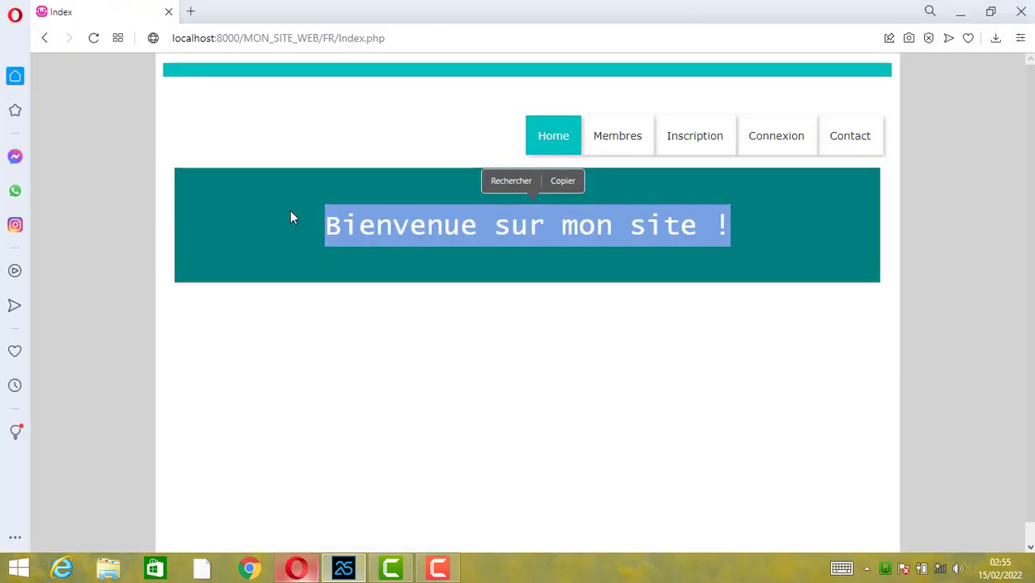
{"action": "left_click", "coordinate": [93, 38]}
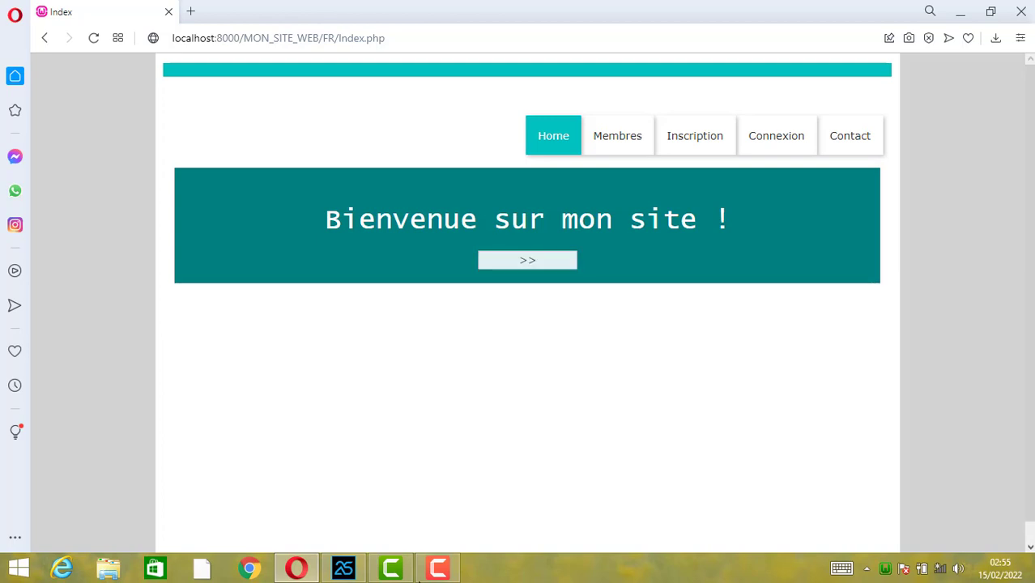
{"action": "left_click", "coordinate": [343, 568]}
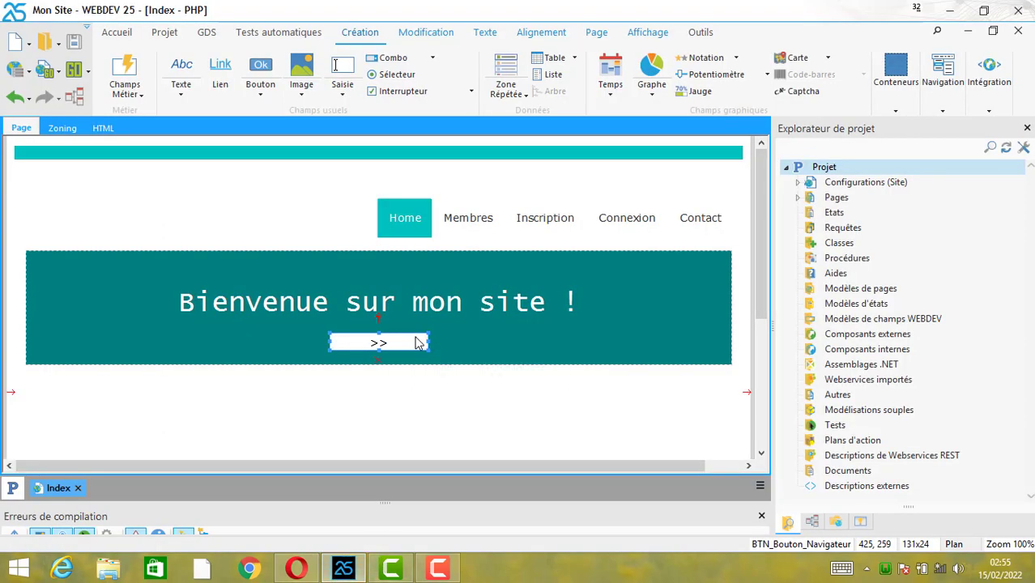
Step: Resize the ">>" button to about 61 × 36 px and centre it horizontally in its parent banner
{"action": "right_click", "coordinate": [418, 343]}
{"action": "left_click", "coordinate": [649, 315]}
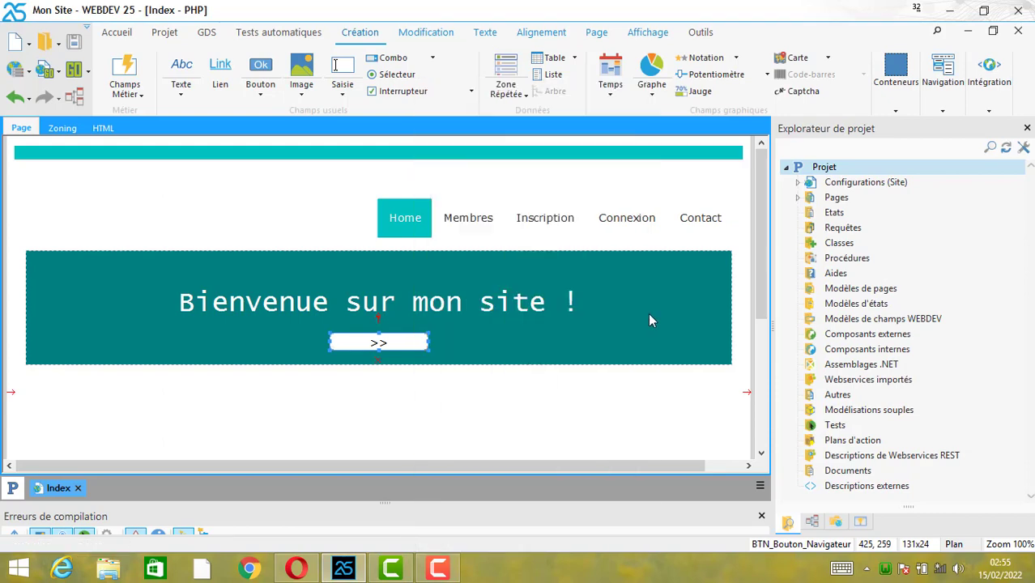
{"action": "left_click", "coordinate": [427, 345]}
{"action": "left_click_drag", "start_coordinate": [415, 341], "coordinate": [392, 338]}
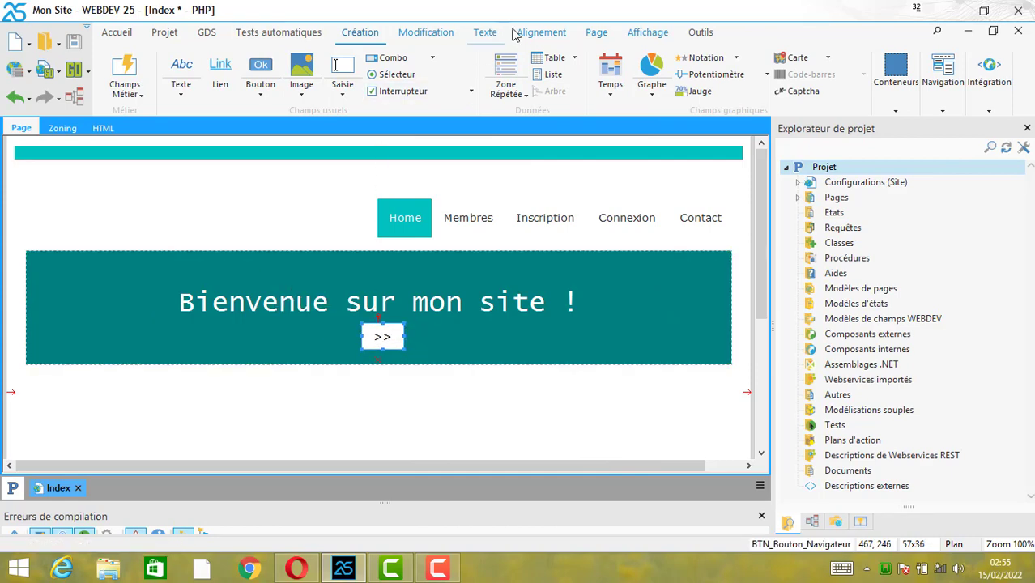
{"action": "left_click", "coordinate": [541, 32]}
{"action": "left_click", "coordinate": [747, 81]}
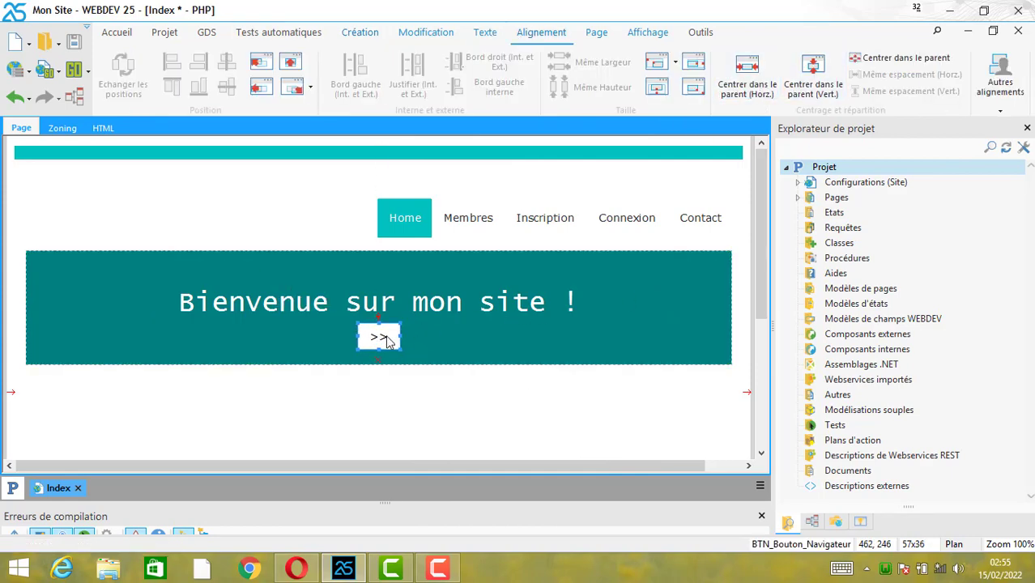
{"action": "left_click_drag", "start_coordinate": [400, 337], "coordinate": [404, 338]}
Step: Switch to Opera, reload the Index page, and examine the resized ">>" button and the welcome text in the banner
{"action": "left_click", "coordinate": [296, 568]}
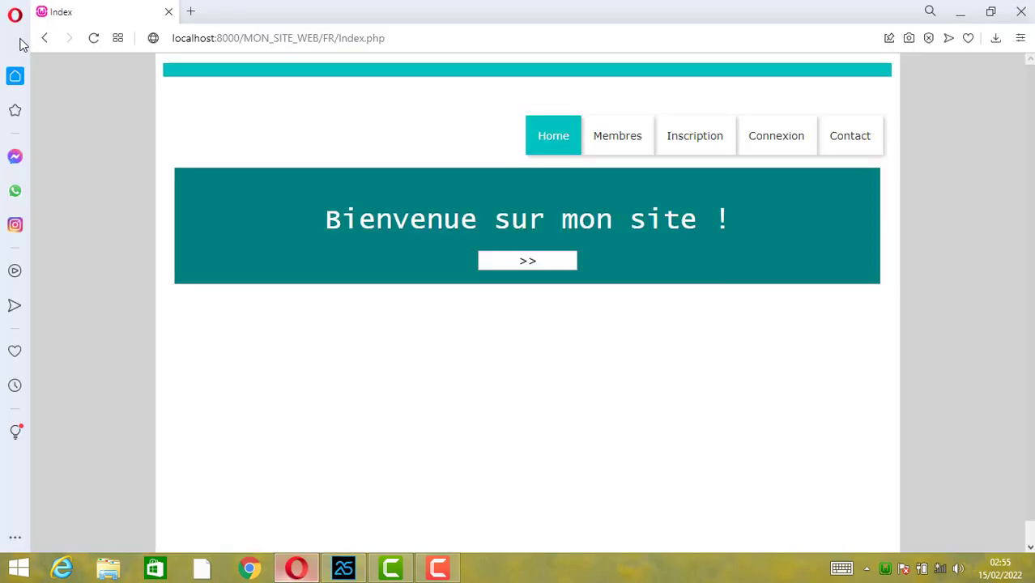
{"action": "left_click", "coordinate": [93, 43]}
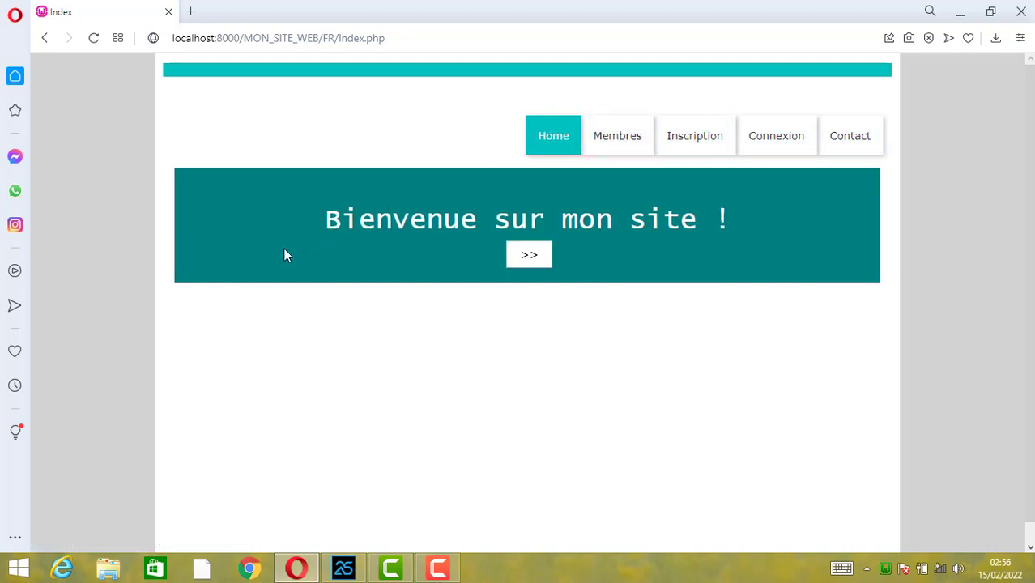
{"action": "triple_click", "coordinate": [484, 217]}
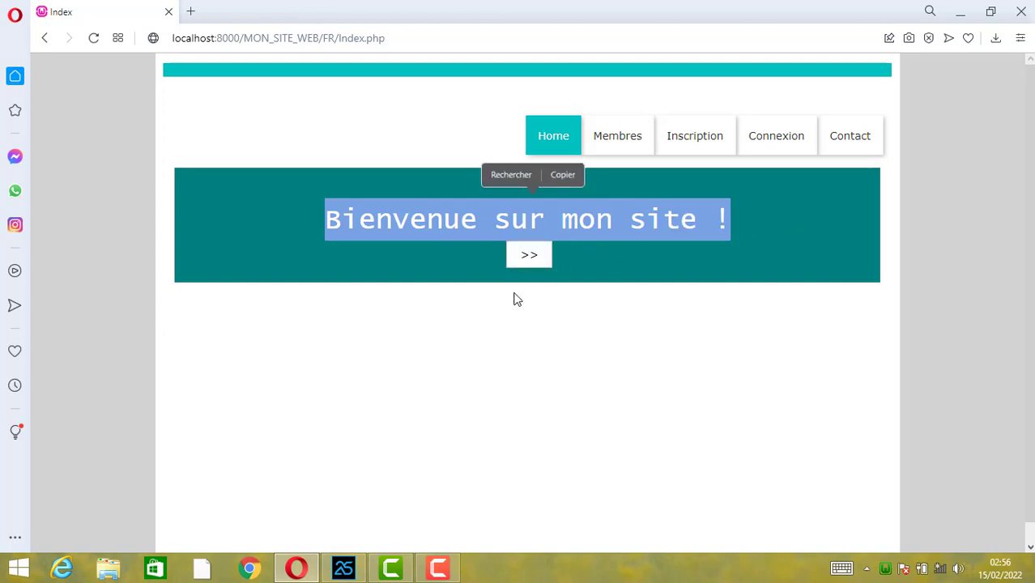
{"action": "left_click", "coordinate": [529, 257]}
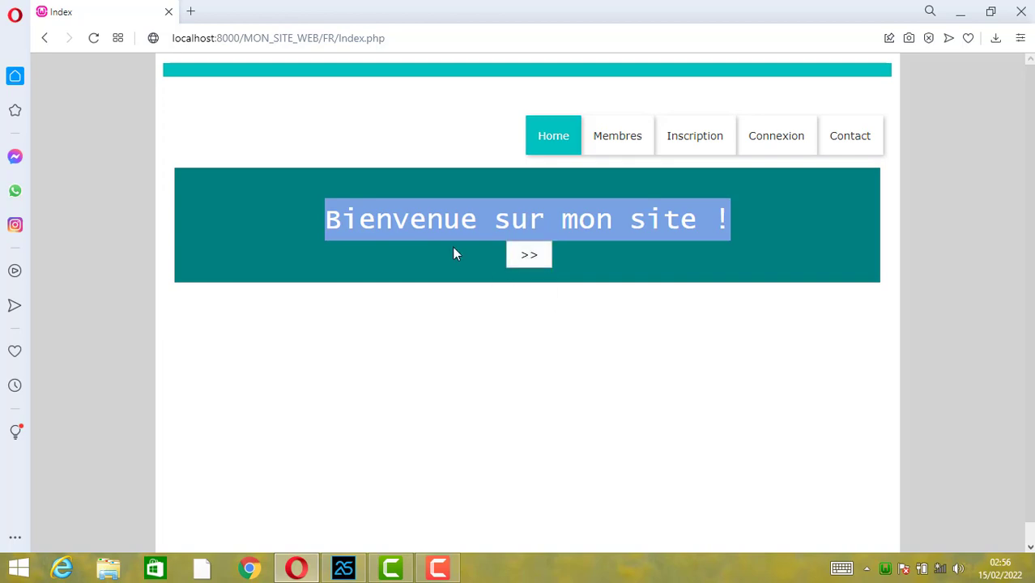
{"action": "left_click", "coordinate": [696, 247]}
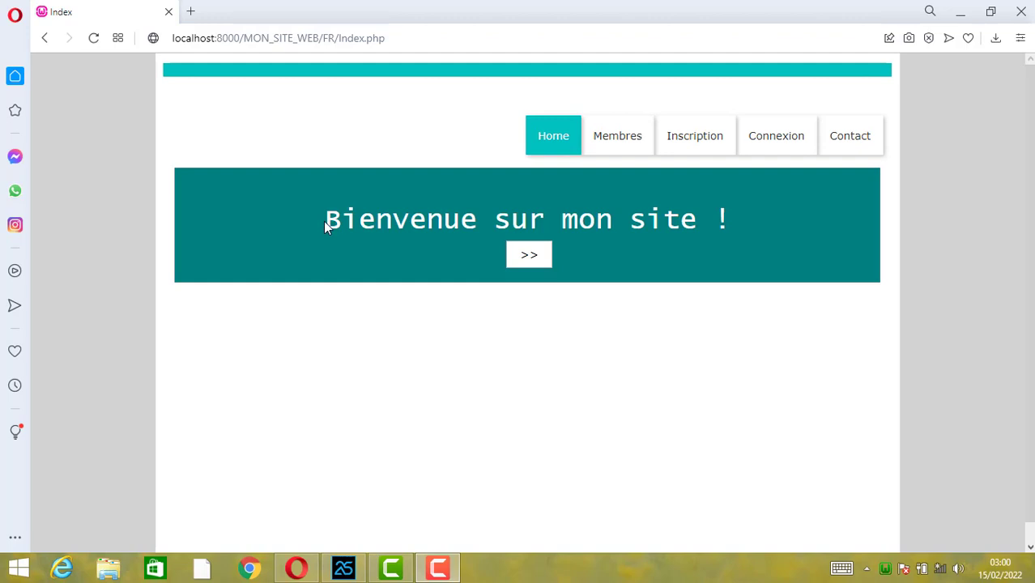
{"action": "left_click_drag", "start_coordinate": [324, 225], "coordinate": [799, 229]}
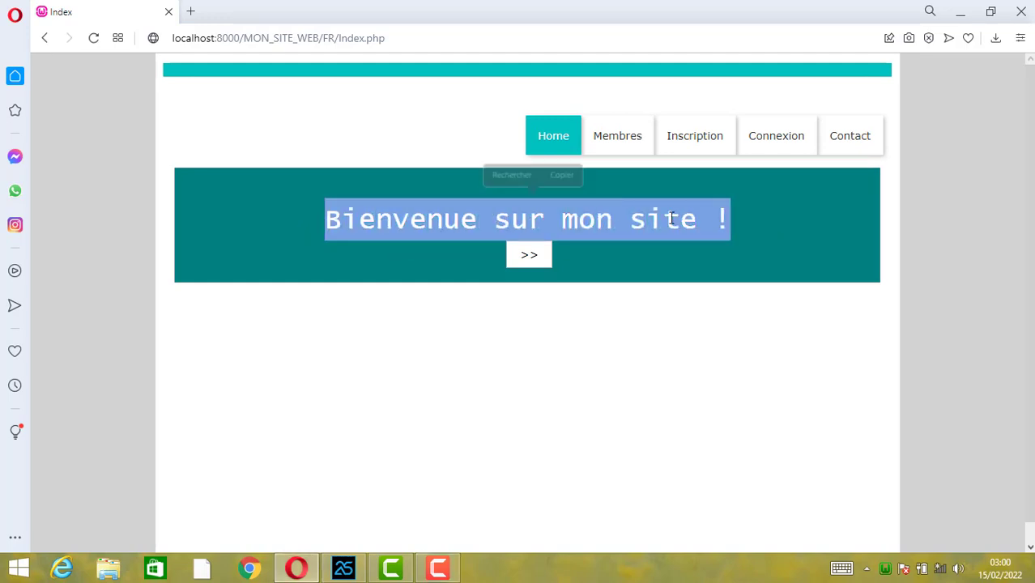
{"action": "left_click", "coordinate": [329, 196]}
{"action": "left_click_drag", "start_coordinate": [315, 231], "coordinate": [770, 225]}
Step: Switch to WEBDEV and apply a blinking effect (Clignotement) to the "Bienvenue sur mon site !" text field
{"action": "left_click", "coordinate": [343, 567]}
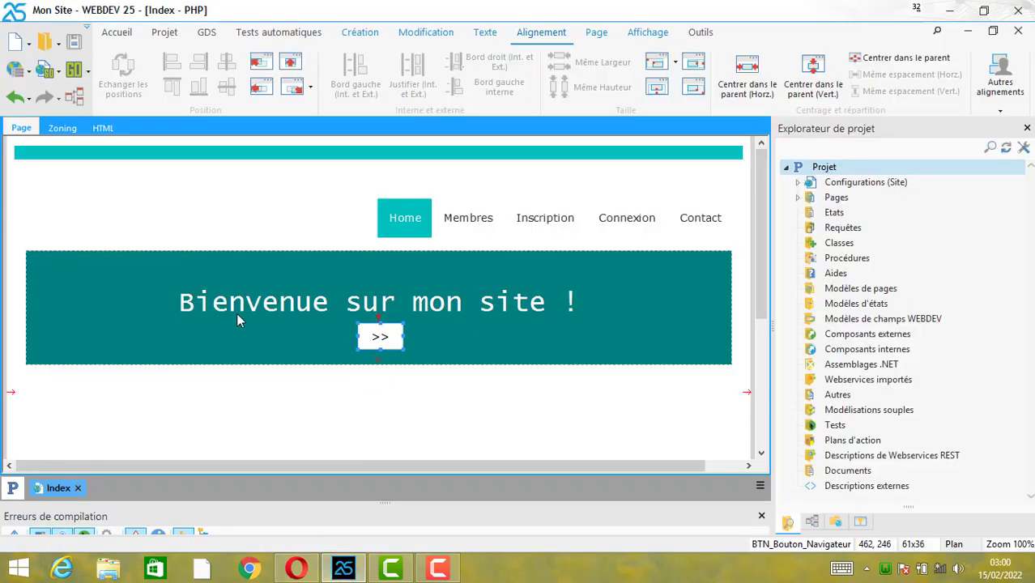
{"action": "left_click", "coordinate": [219, 317]}
{"action": "right_click", "coordinate": [248, 312]}
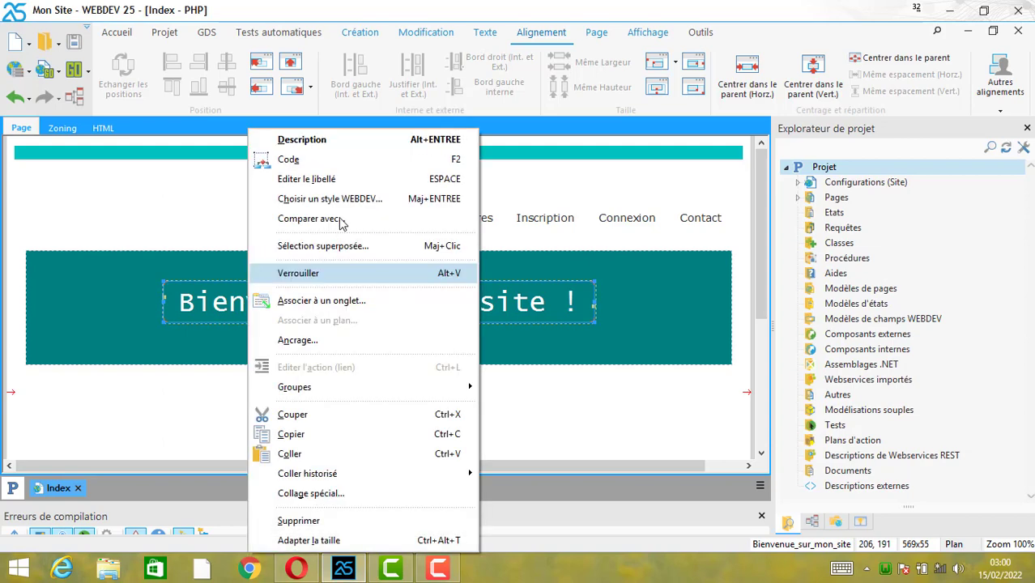
{"action": "left_click", "coordinate": [347, 151]}
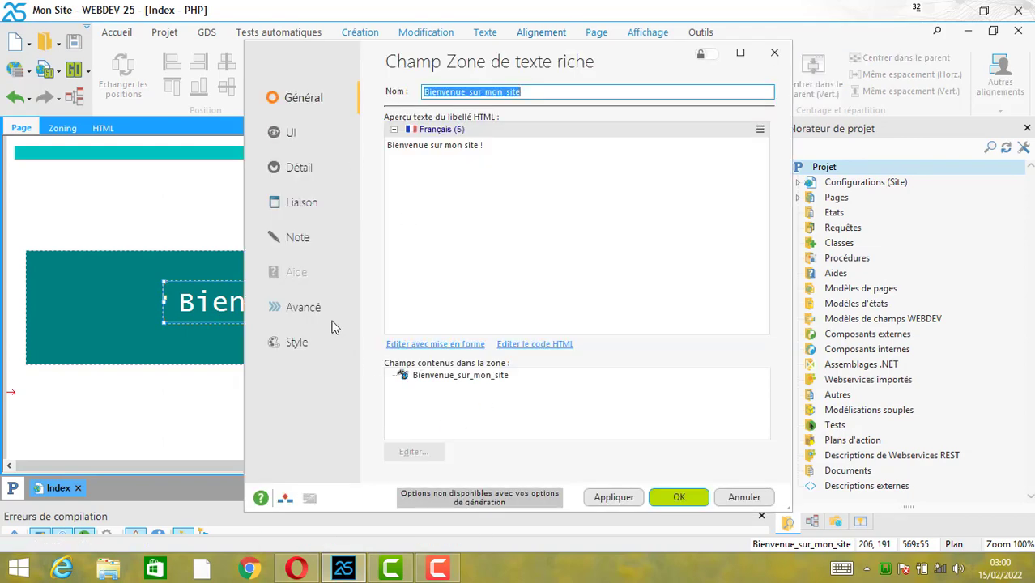
{"action": "left_click", "coordinate": [299, 347]}
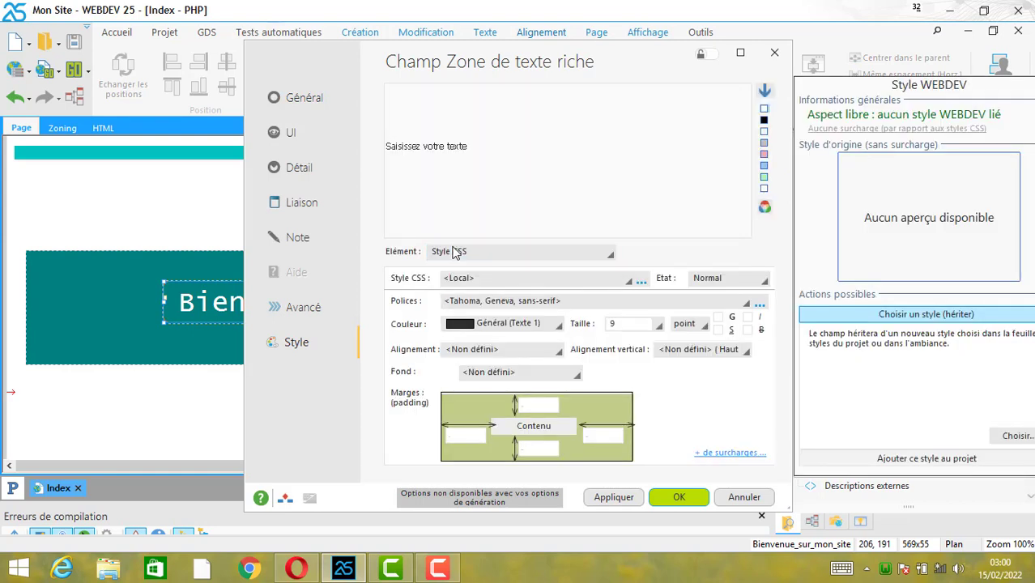
{"action": "left_click", "coordinate": [476, 256]}
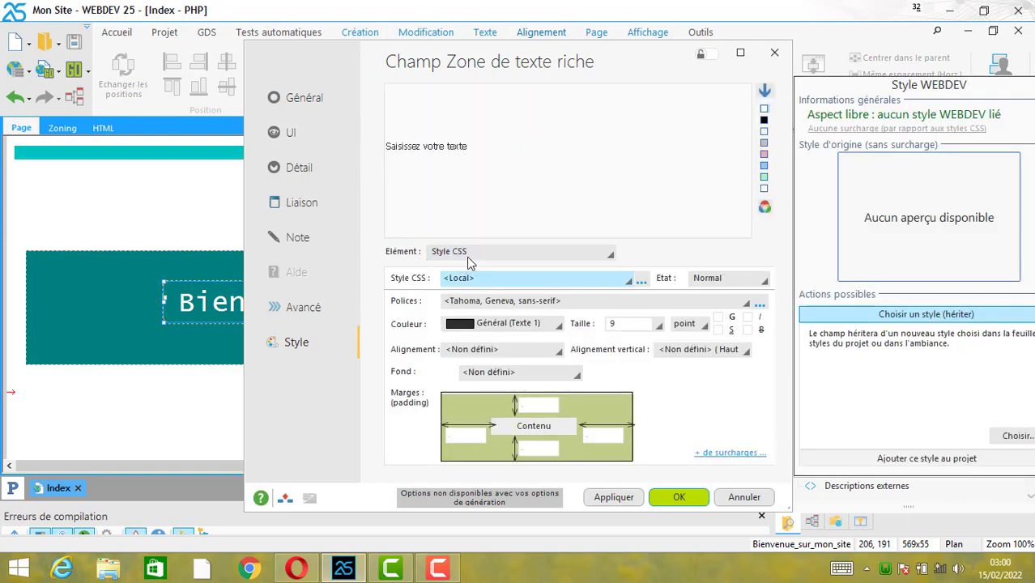
{"action": "left_click", "coordinate": [476, 256]}
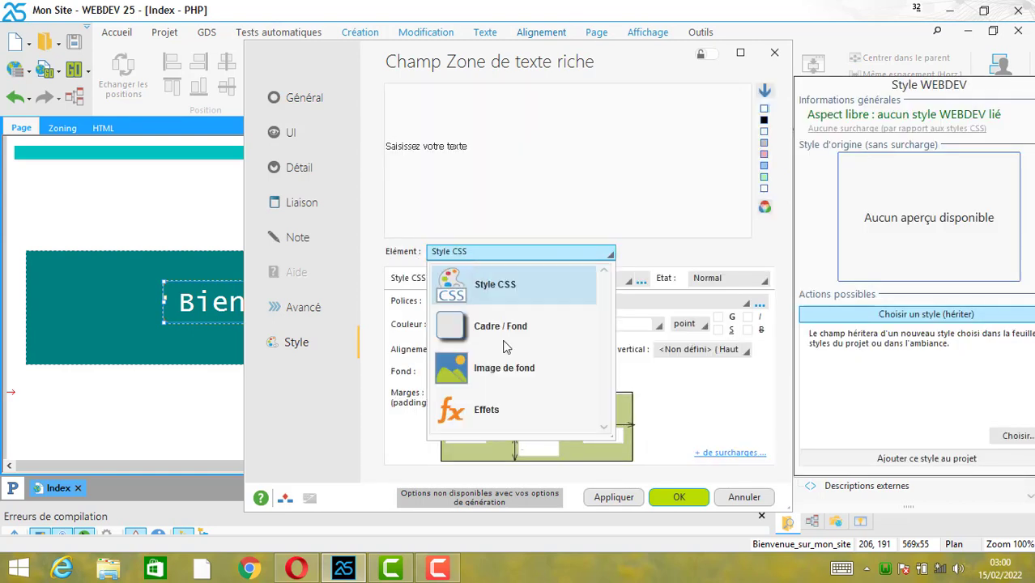
{"action": "left_click", "coordinate": [499, 413]}
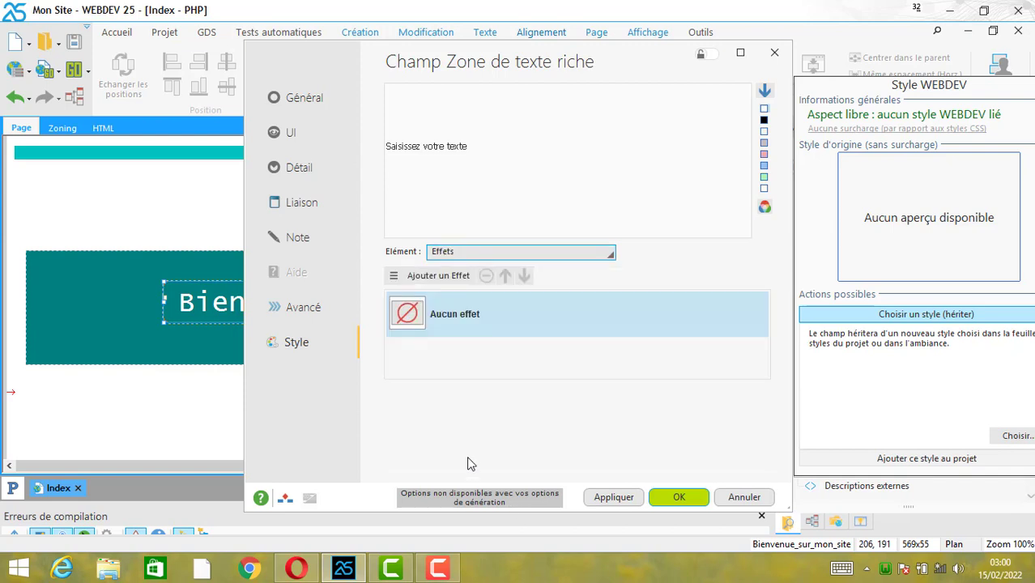
{"action": "left_click", "coordinate": [414, 278]}
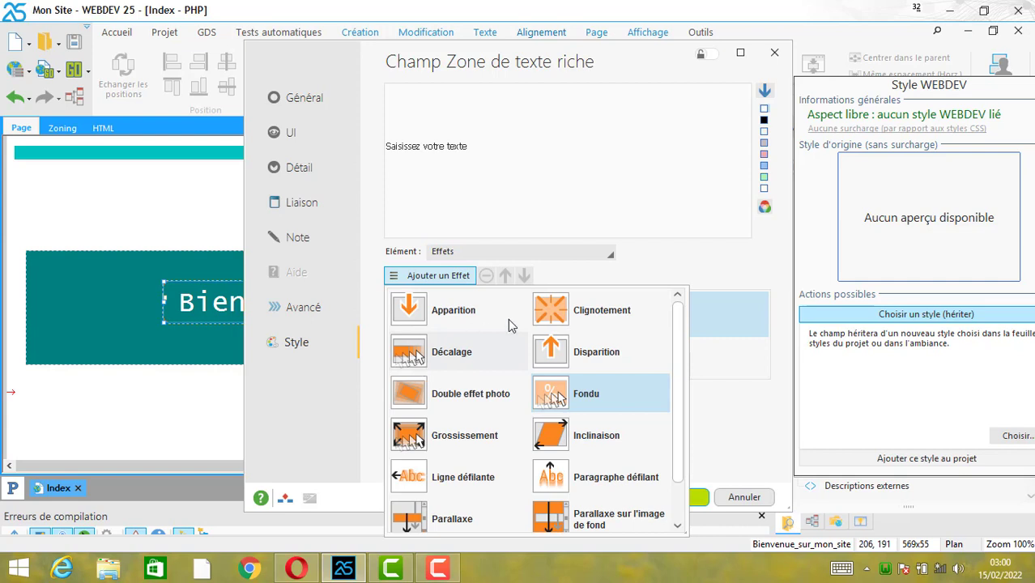
{"action": "left_click", "coordinate": [567, 311]}
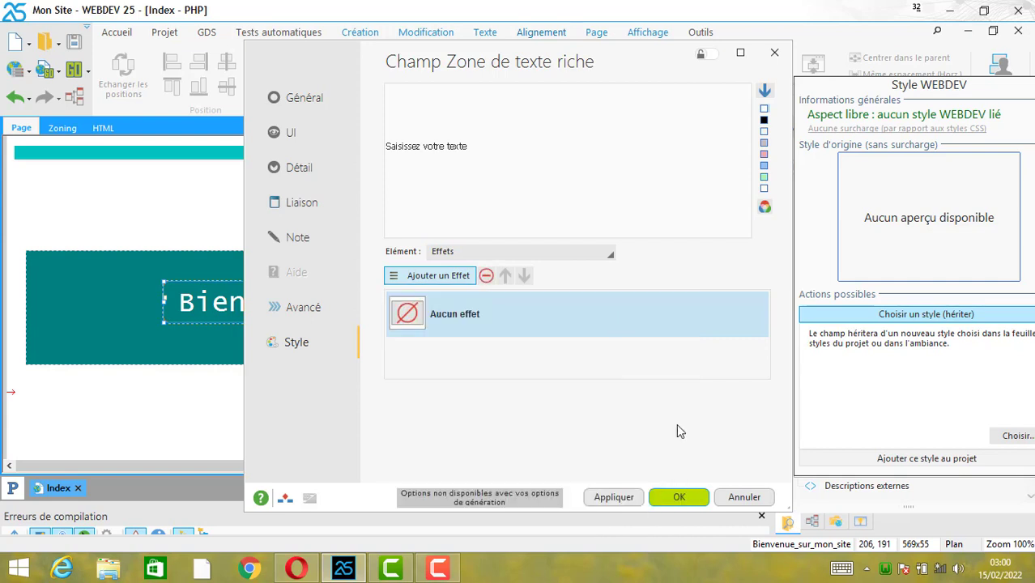
{"action": "left_click", "coordinate": [615, 498]}
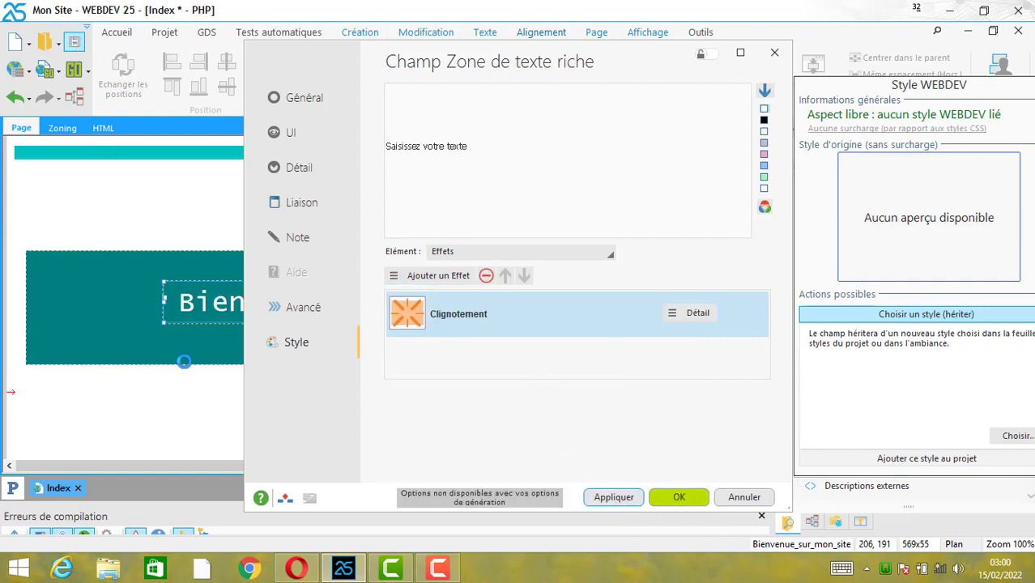
Step: Switch to Opera, reload the Index page to check the welcome text's blinking effect, and return to WEBDEV
{"action": "left_click", "coordinate": [296, 567]}
{"action": "left_click", "coordinate": [93, 42]}
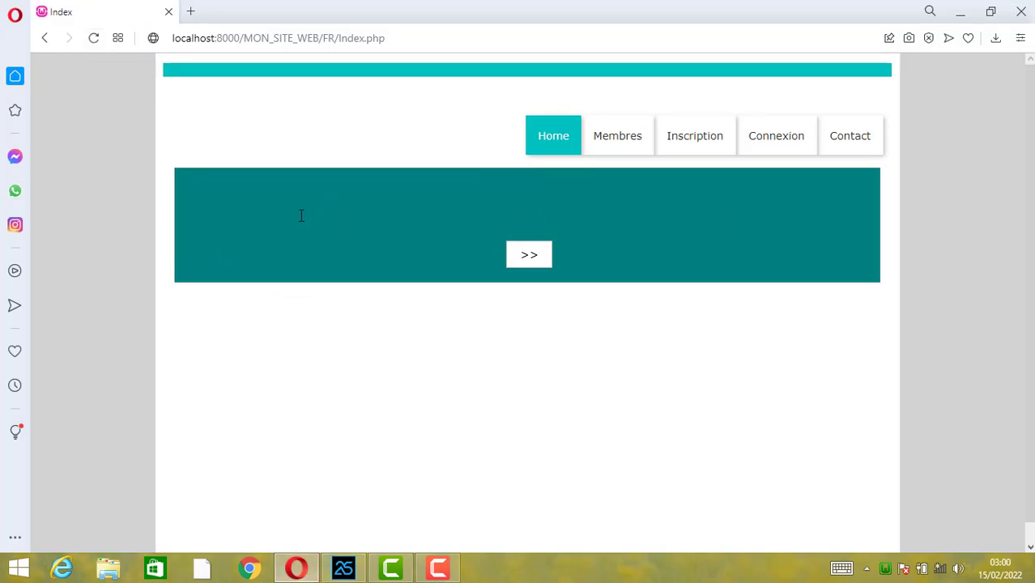
{"action": "left_click", "coordinate": [346, 569]}
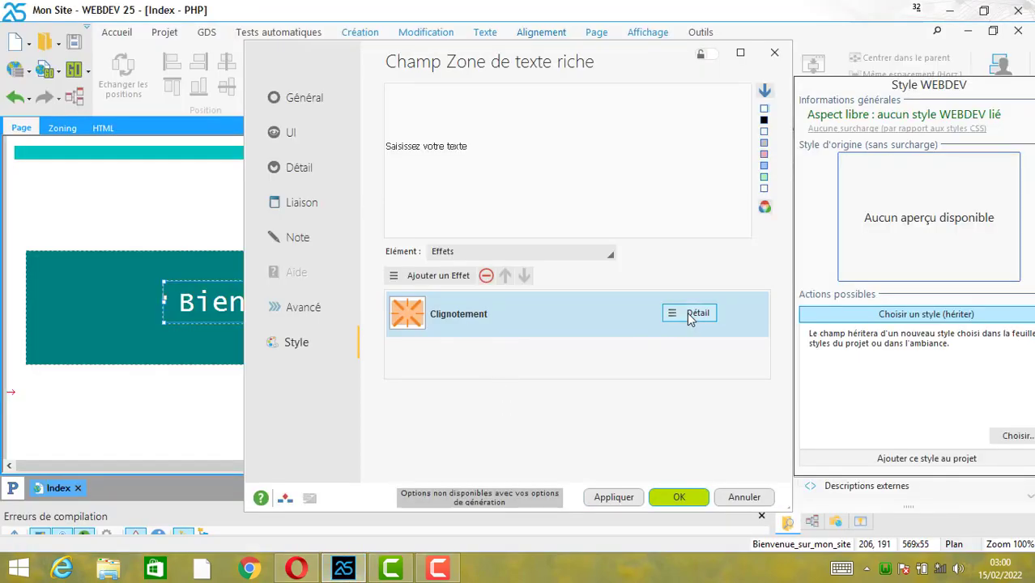
Step: Review the duration, direction and trigger settings of the welcome text's Clignotement effect without changing them
{"action": "left_click", "coordinate": [687, 313]}
{"action": "left_click", "coordinate": [540, 316]}
{"action": "left_click", "coordinate": [690, 313]}
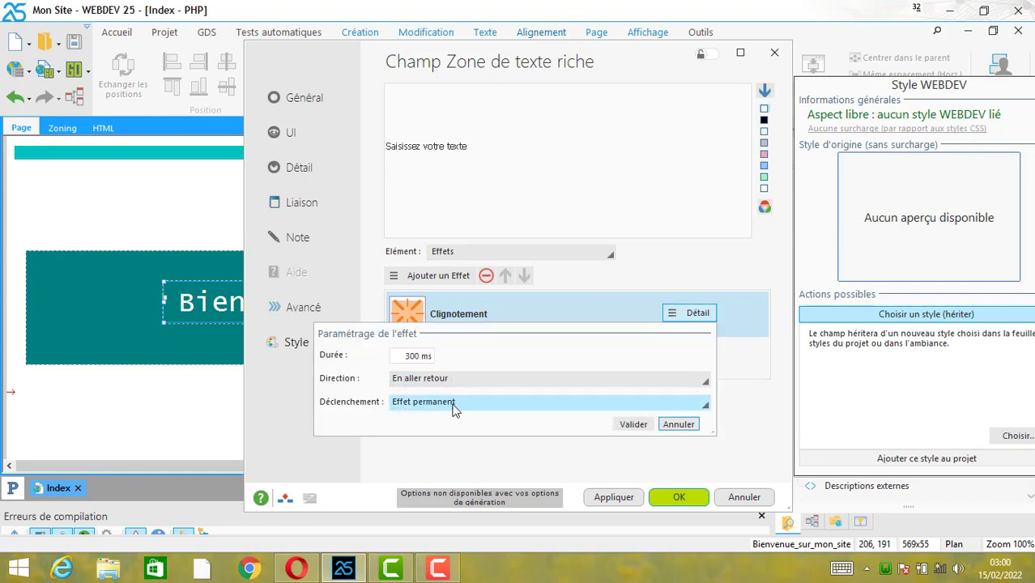
{"action": "left_click", "coordinate": [501, 317]}
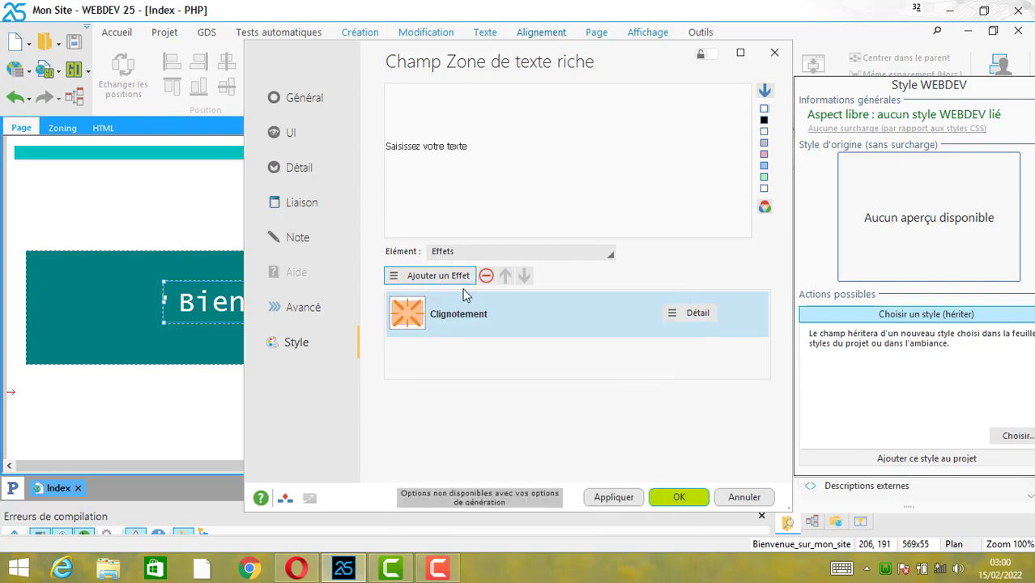
Step: Add an Apparition effect to the welcome text field and set its animation to Fondu
{"action": "left_click", "coordinate": [462, 276]}
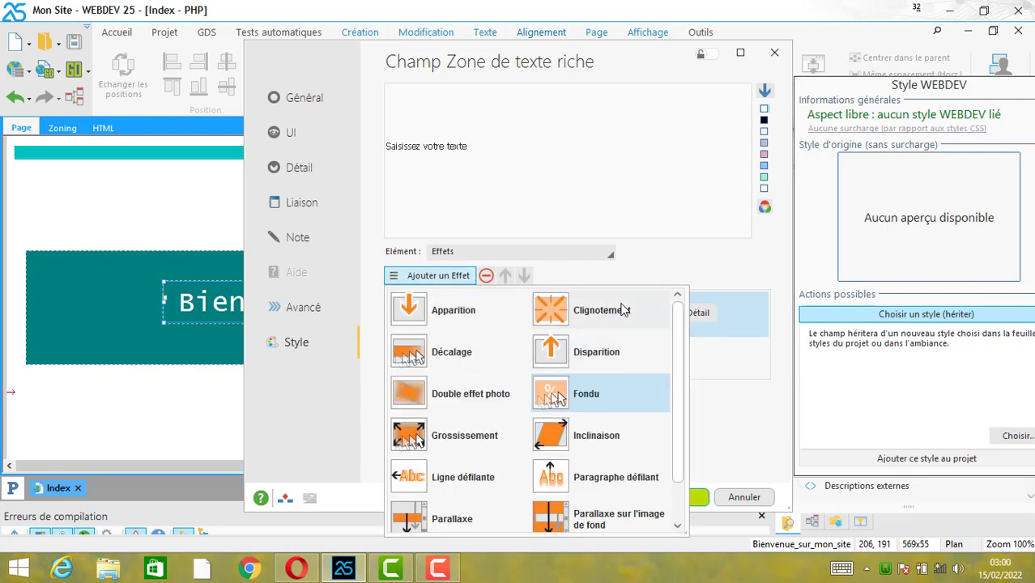
{"action": "left_click_drag", "start_coordinate": [674, 339], "coordinate": [679, 407]}
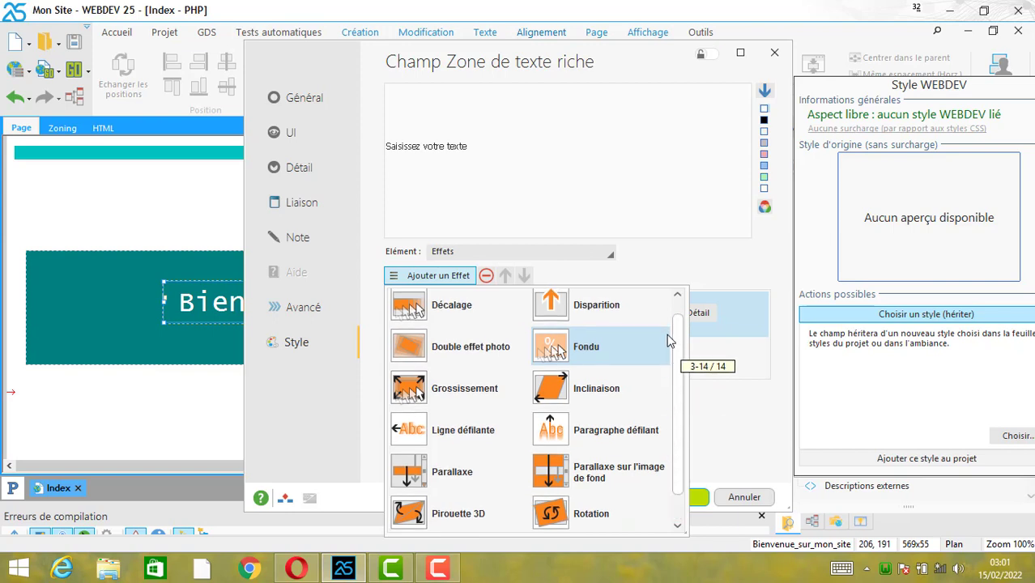
{"action": "left_click_drag", "start_coordinate": [675, 364], "coordinate": [678, 261]}
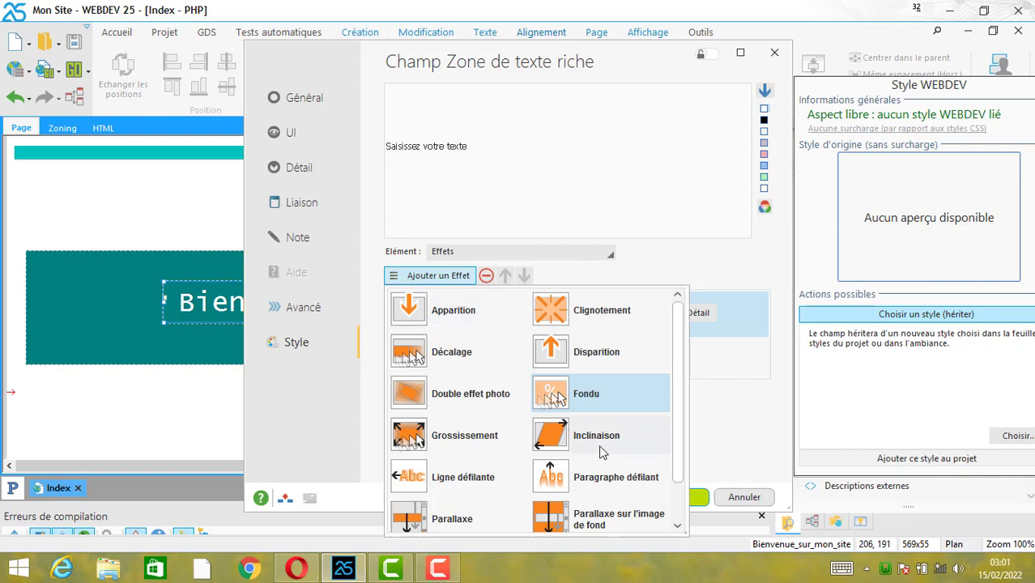
{"action": "left_click", "coordinate": [450, 315]}
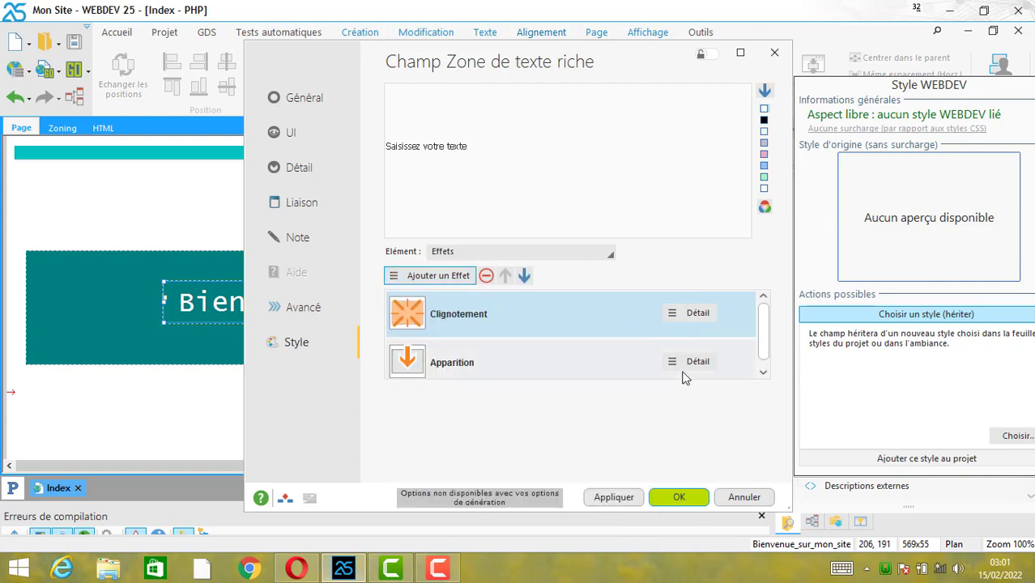
{"action": "left_click", "coordinate": [686, 362]}
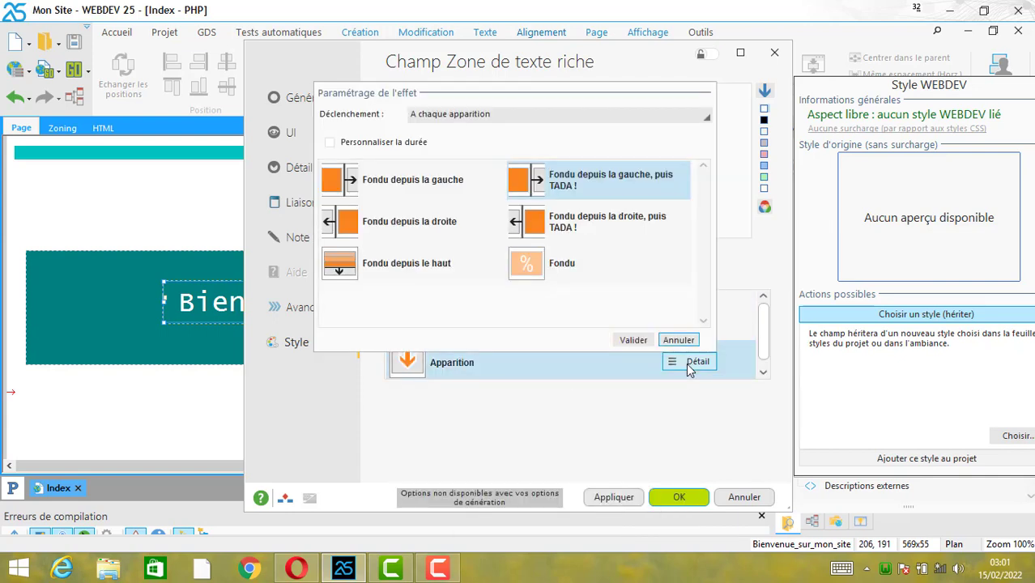
{"action": "left_click", "coordinate": [567, 263]}
{"action": "left_click", "coordinate": [634, 340]}
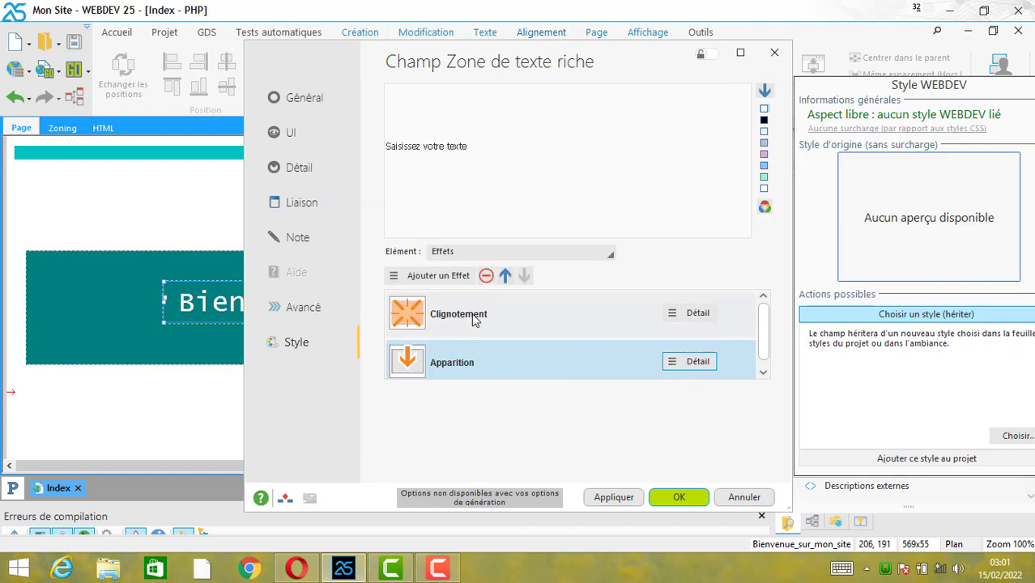
Step: Remove the Clignotement effect from the welcome text field and apply the change
{"action": "left_click", "coordinate": [674, 318]}
{"action": "right_click", "coordinate": [473, 311]}
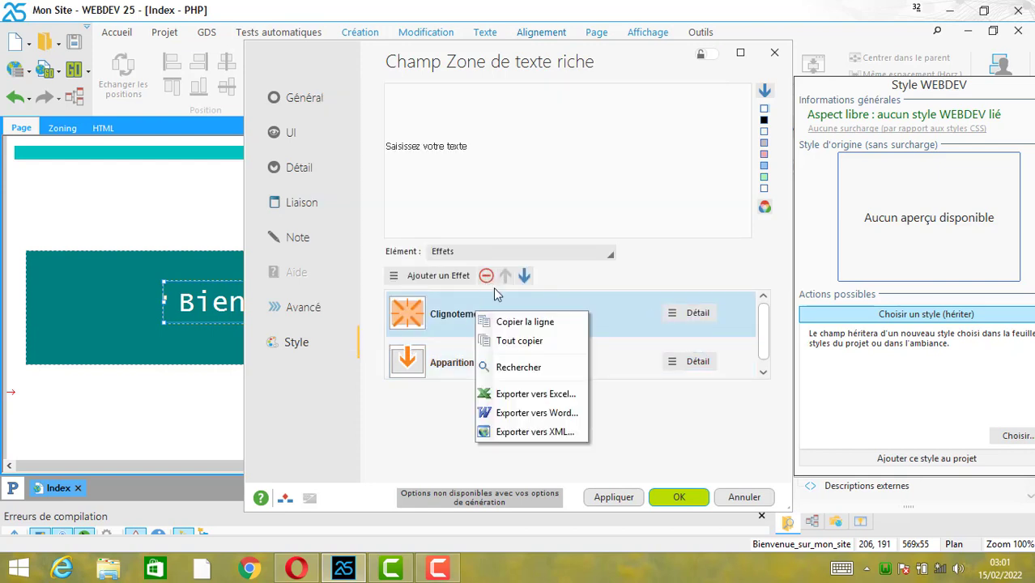
{"action": "left_click", "coordinate": [445, 314]}
{"action": "left_click", "coordinate": [487, 276]}
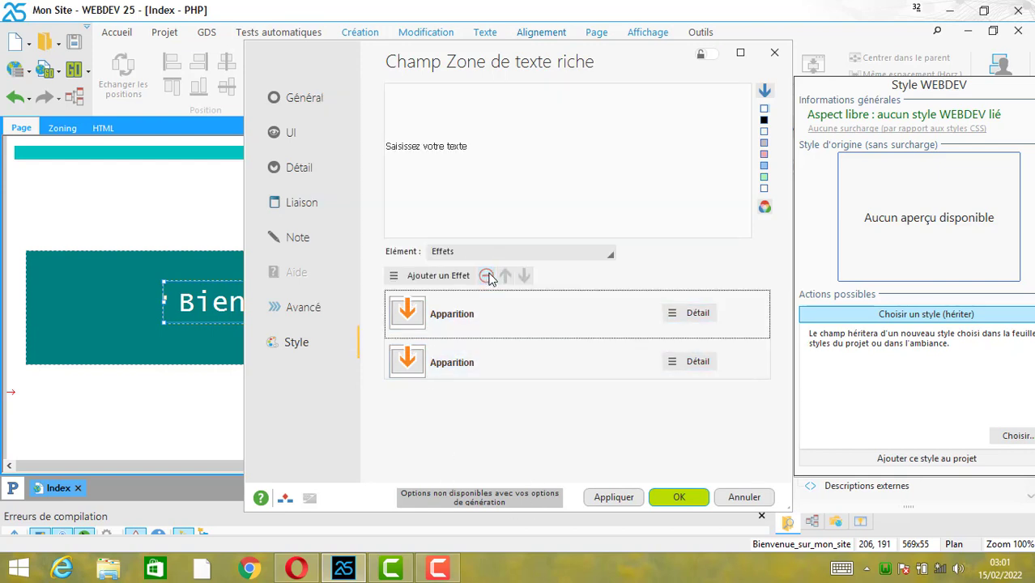
{"action": "left_click", "coordinate": [596, 498]}
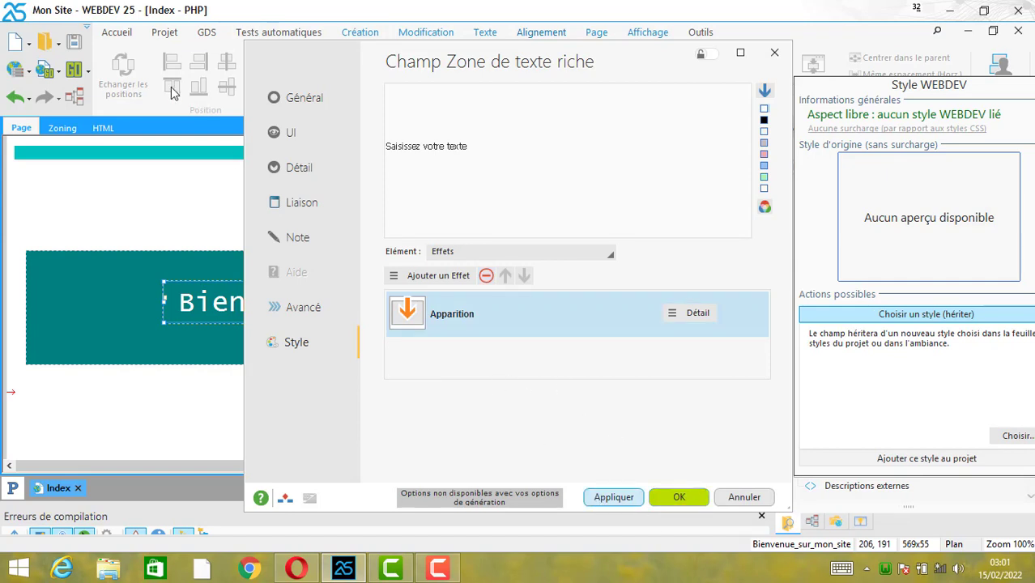
Step: Switch to Opera, reload the Index page to check the welcome text's fade-in effect, and return to WEBDEV
{"action": "left_click", "coordinate": [297, 569]}
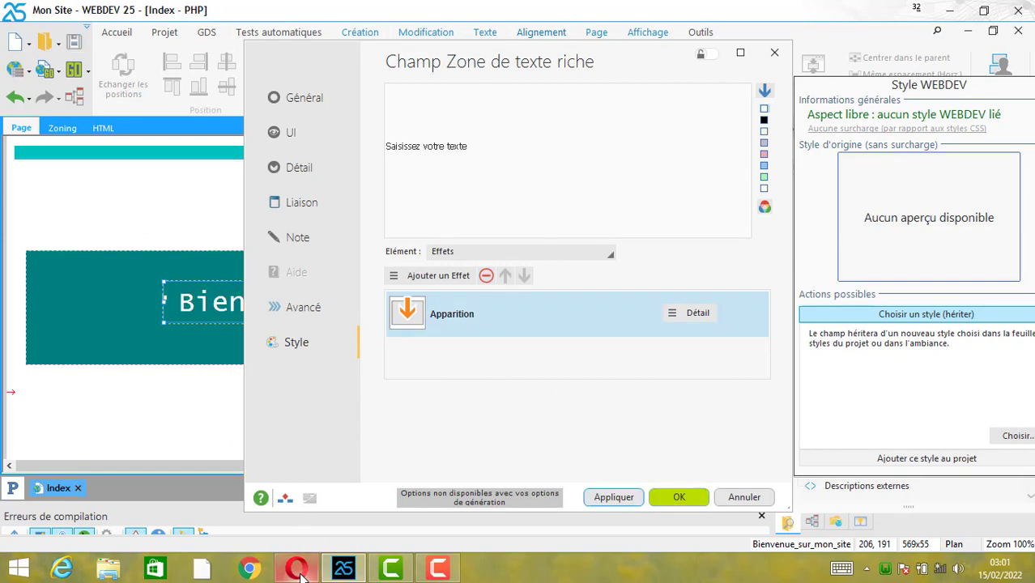
{"action": "left_click", "coordinate": [92, 40]}
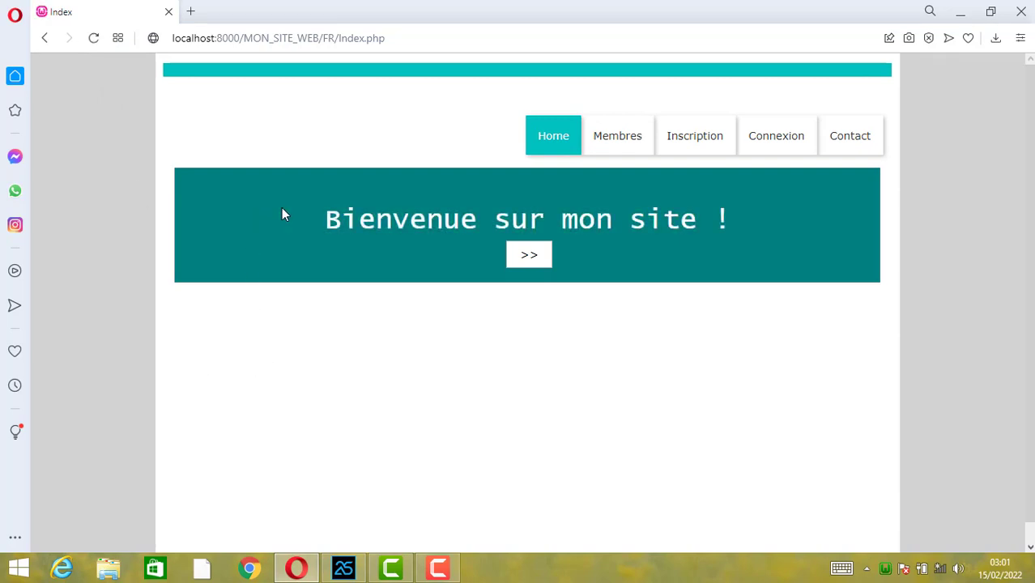
{"action": "left_click", "coordinate": [100, 44]}
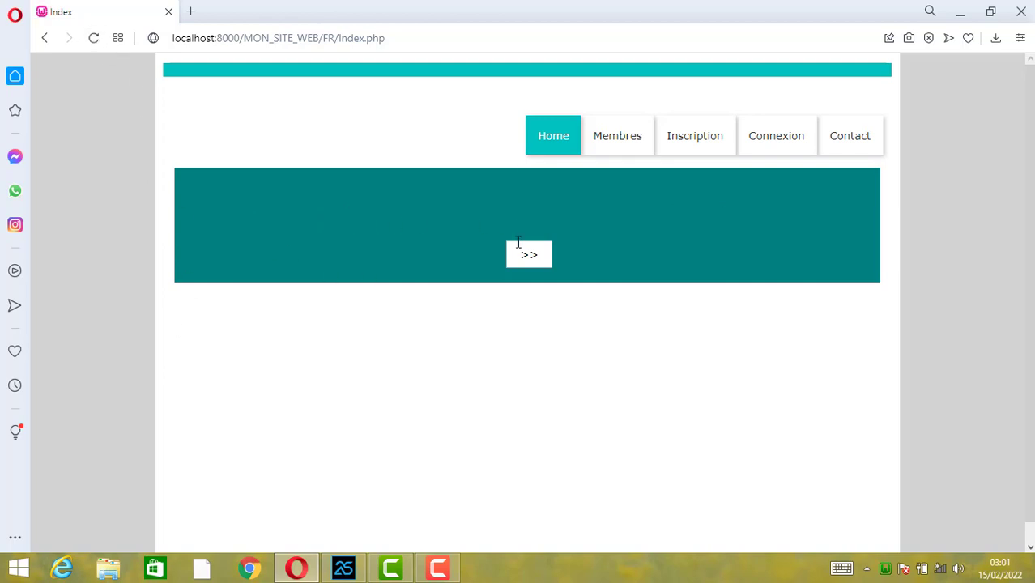
{"action": "left_click", "coordinate": [350, 572]}
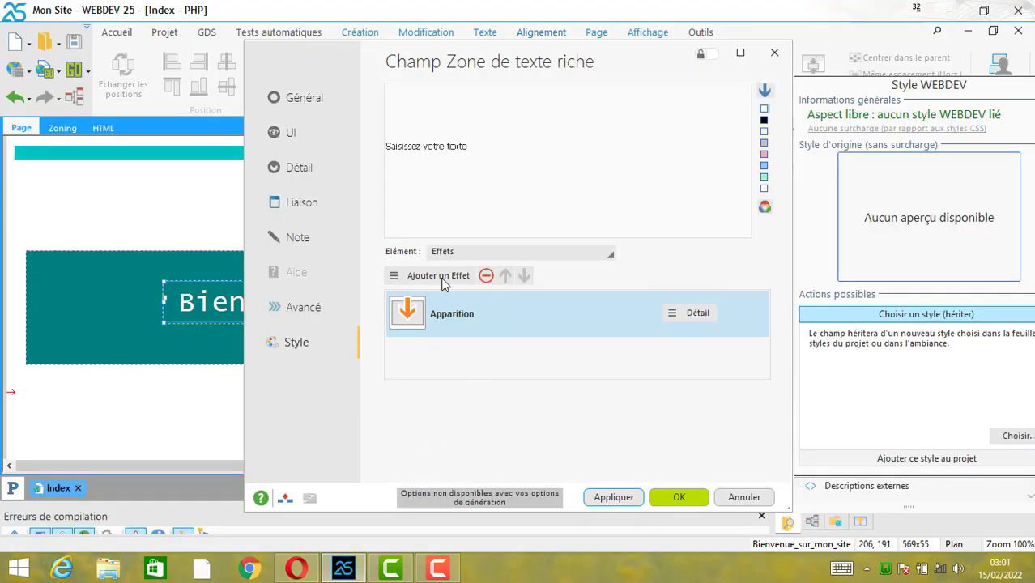
Step: Try adding a Grossissement effect to the welcome text field, review its settings, and remove it
{"action": "left_click", "coordinate": [443, 277]}
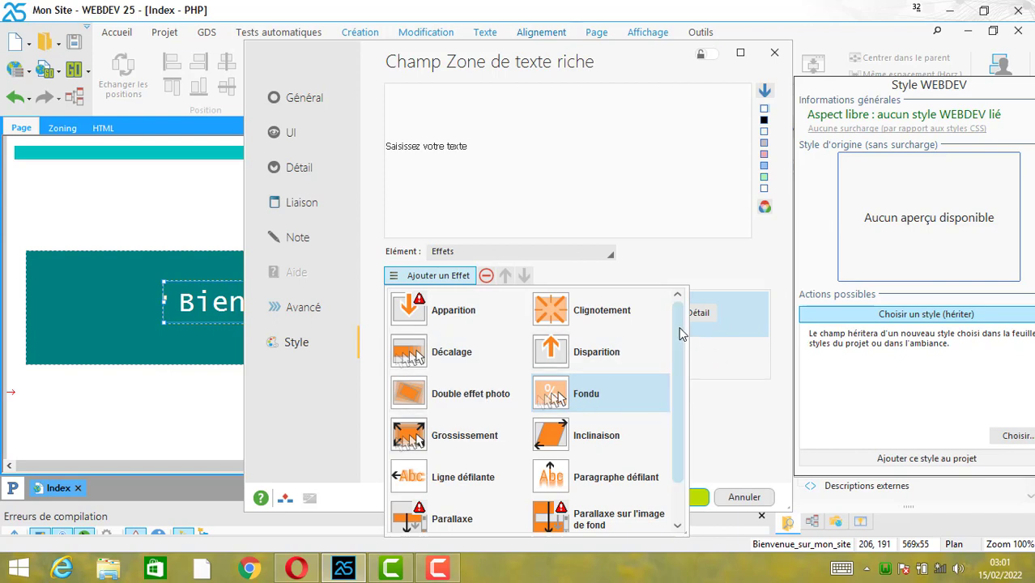
{"action": "scroll", "coordinate": [680, 333], "scroll_direction": "down", "scroll_amount": 1}
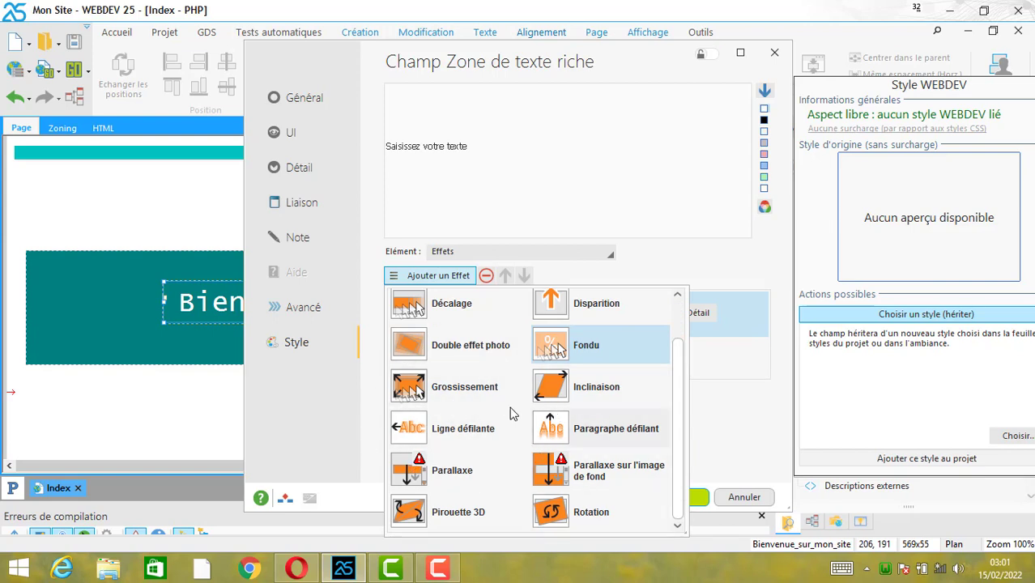
{"action": "left_click", "coordinate": [474, 386]}
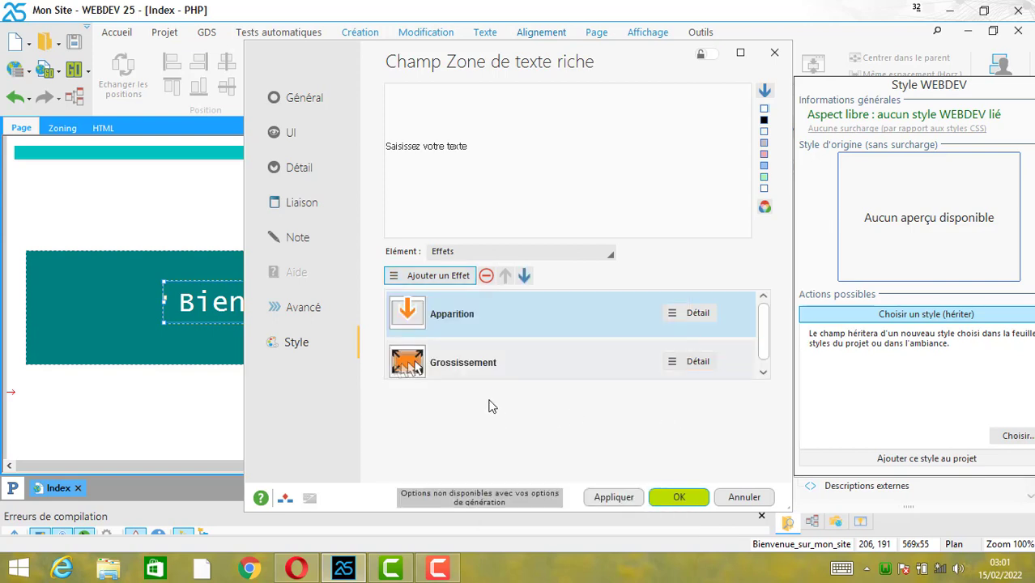
{"action": "left_click", "coordinate": [689, 362]}
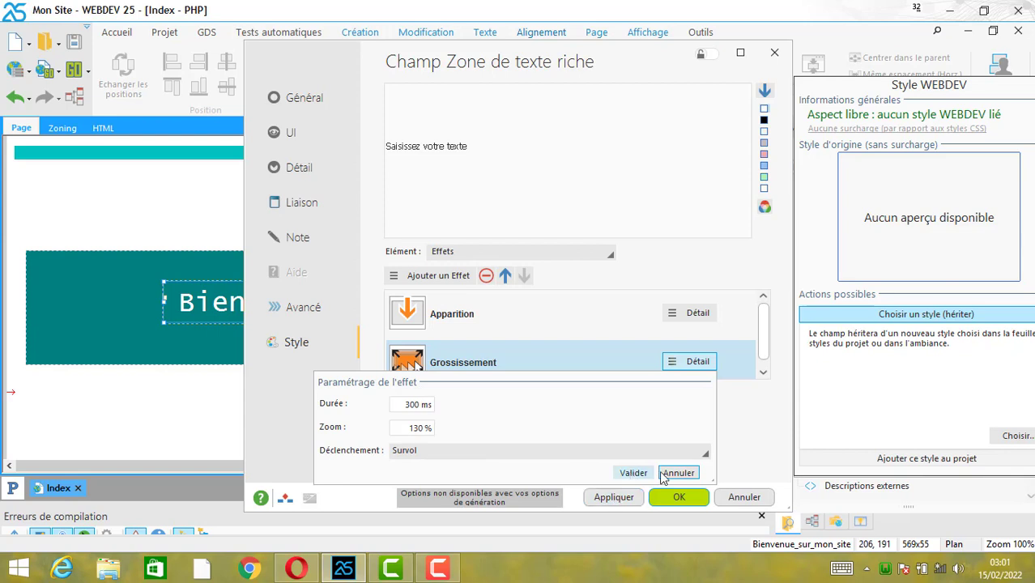
{"action": "left_click", "coordinate": [708, 371]}
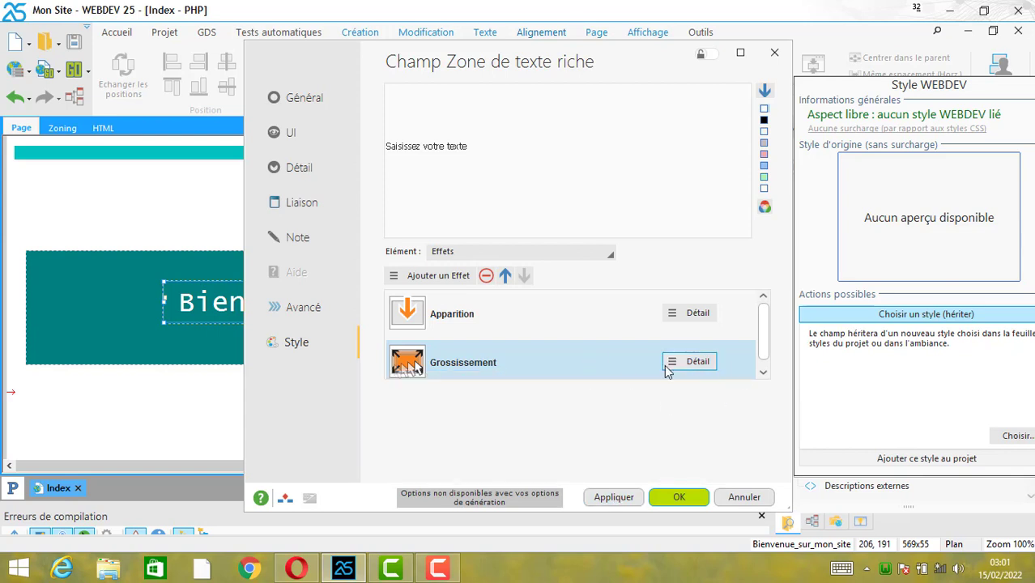
{"action": "left_click", "coordinate": [485, 276]}
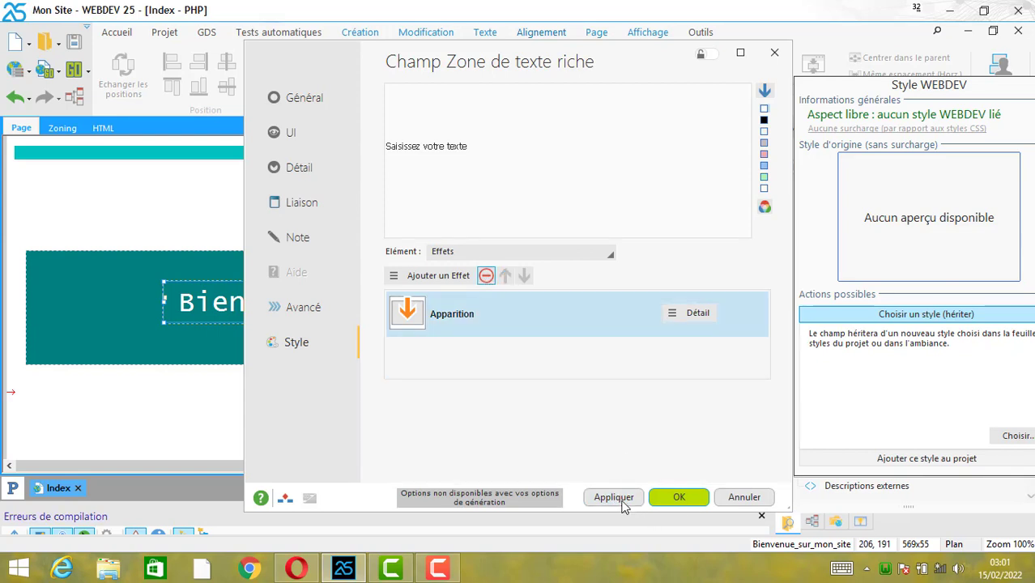
Step: Confirm the welcome text field's effect settings, and switch to Opera to check the Apparition effect on the reloaded Index page
{"action": "left_click", "coordinate": [622, 502]}
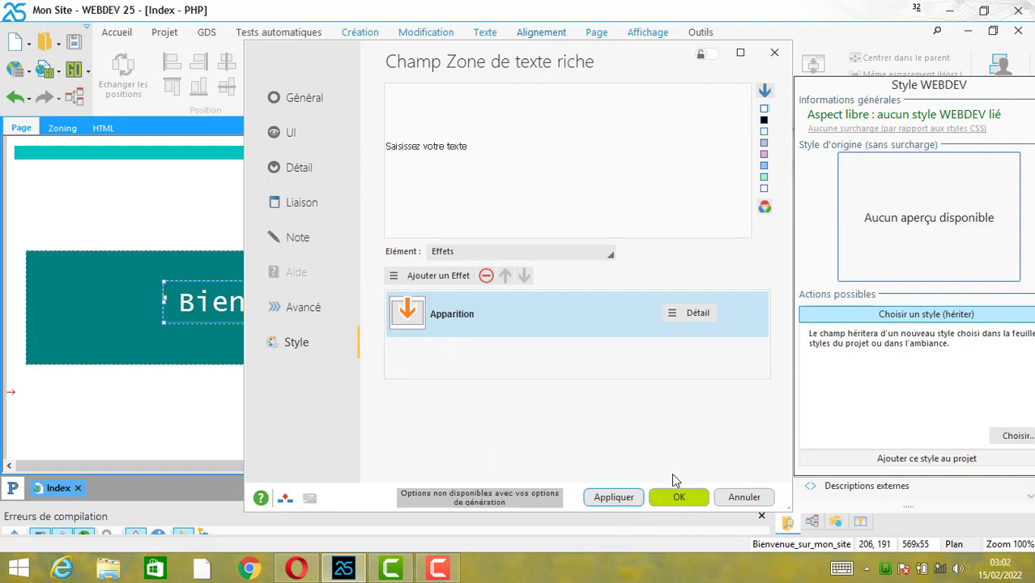
{"action": "left_click", "coordinate": [678, 497]}
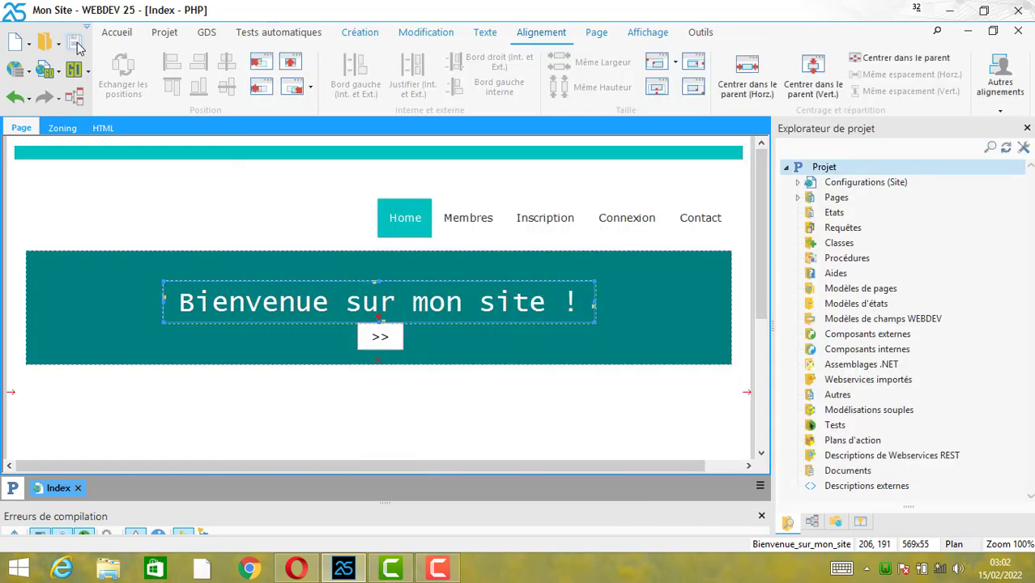
{"action": "left_click", "coordinate": [286, 572]}
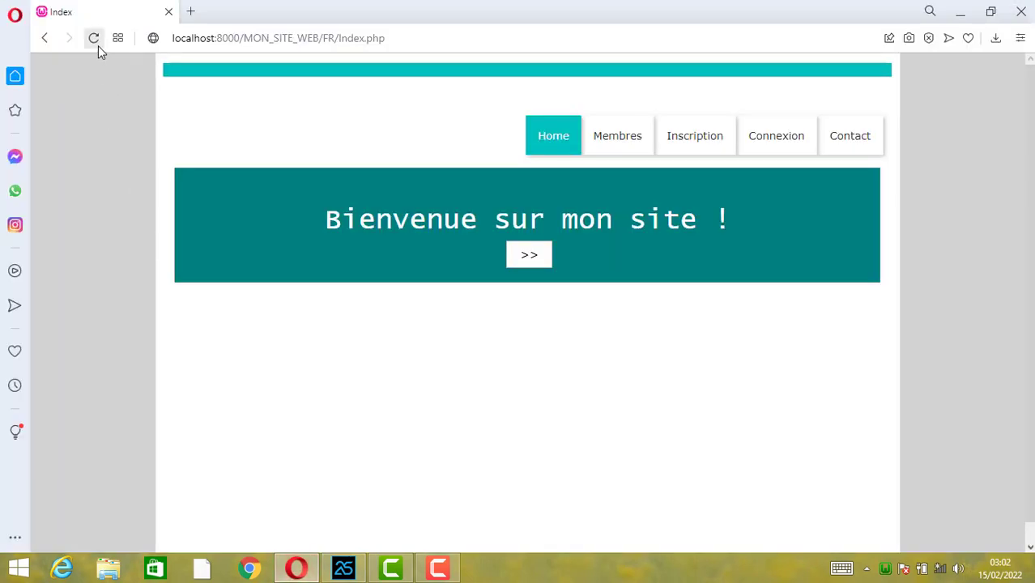
{"action": "left_click", "coordinate": [94, 38]}
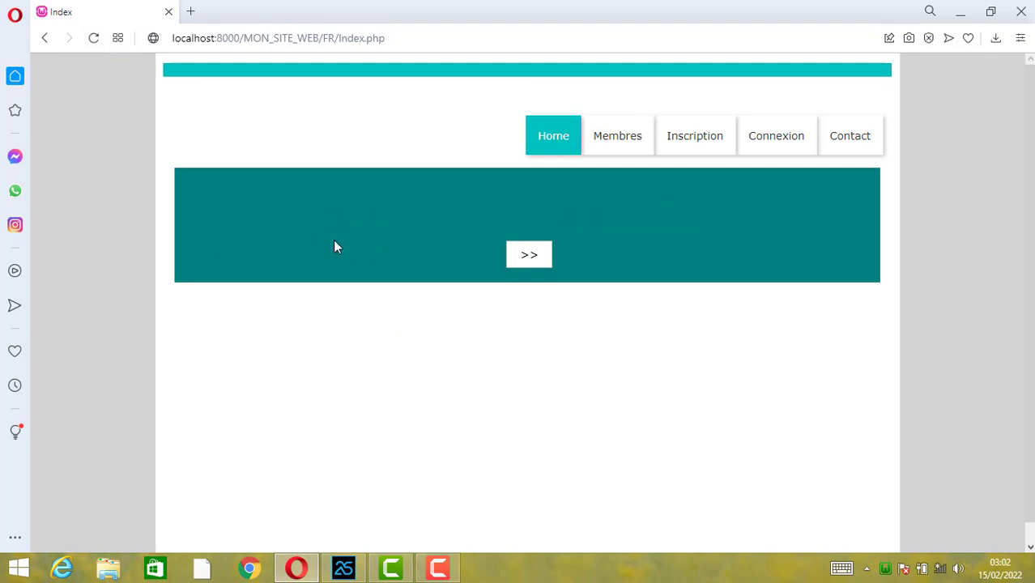